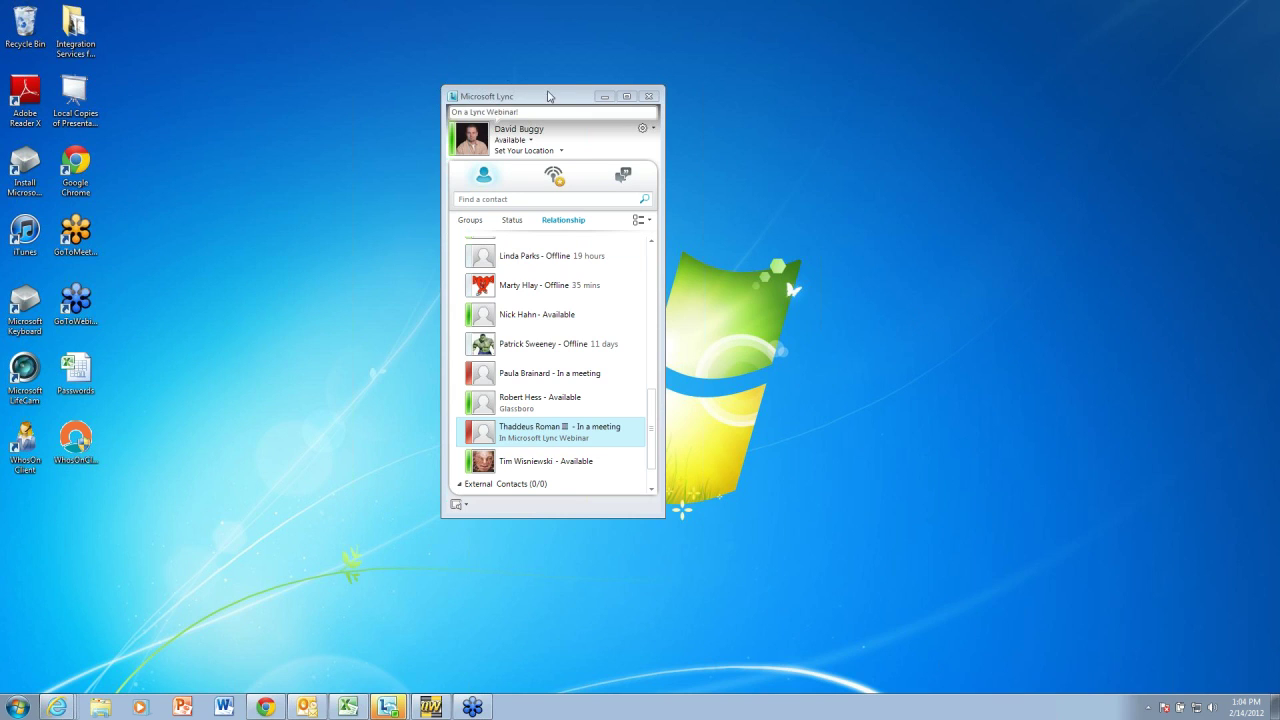
Nudge the Lync window slightly up and to the left, then scroll down the contact list
left_click_drag(550, 101, 523, 94)
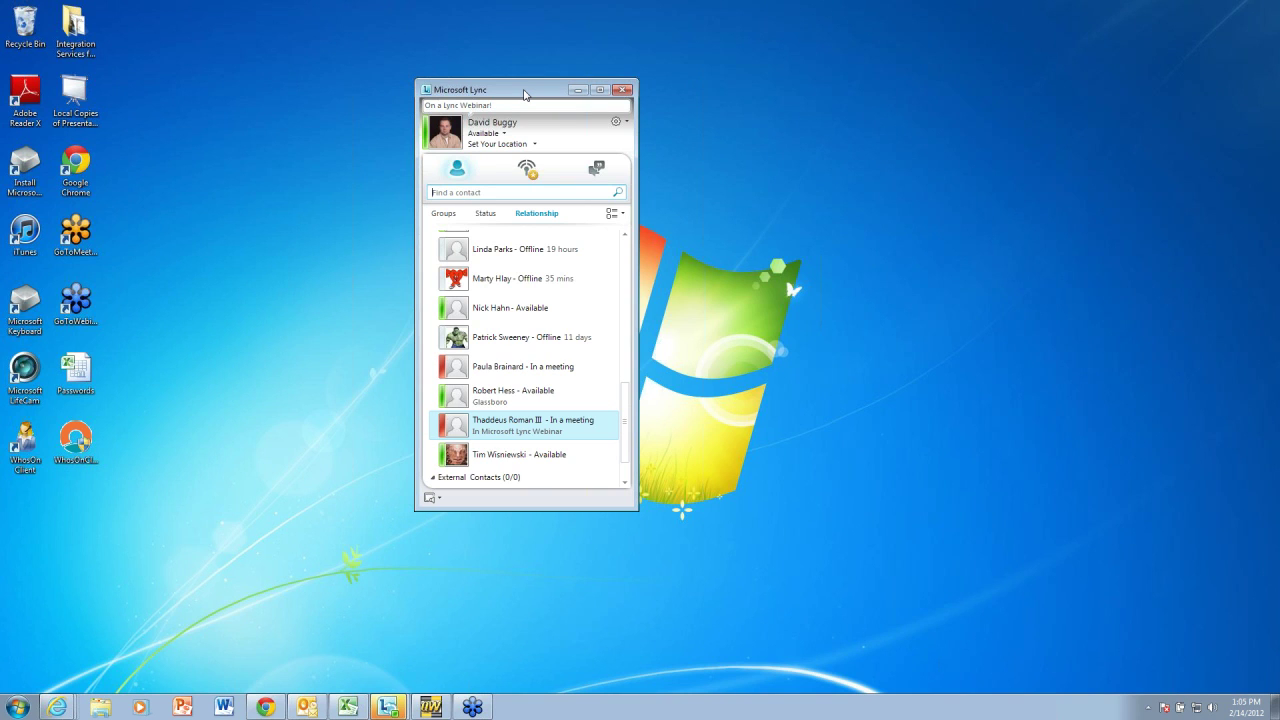
left_click_drag(524, 93, 524, 82)
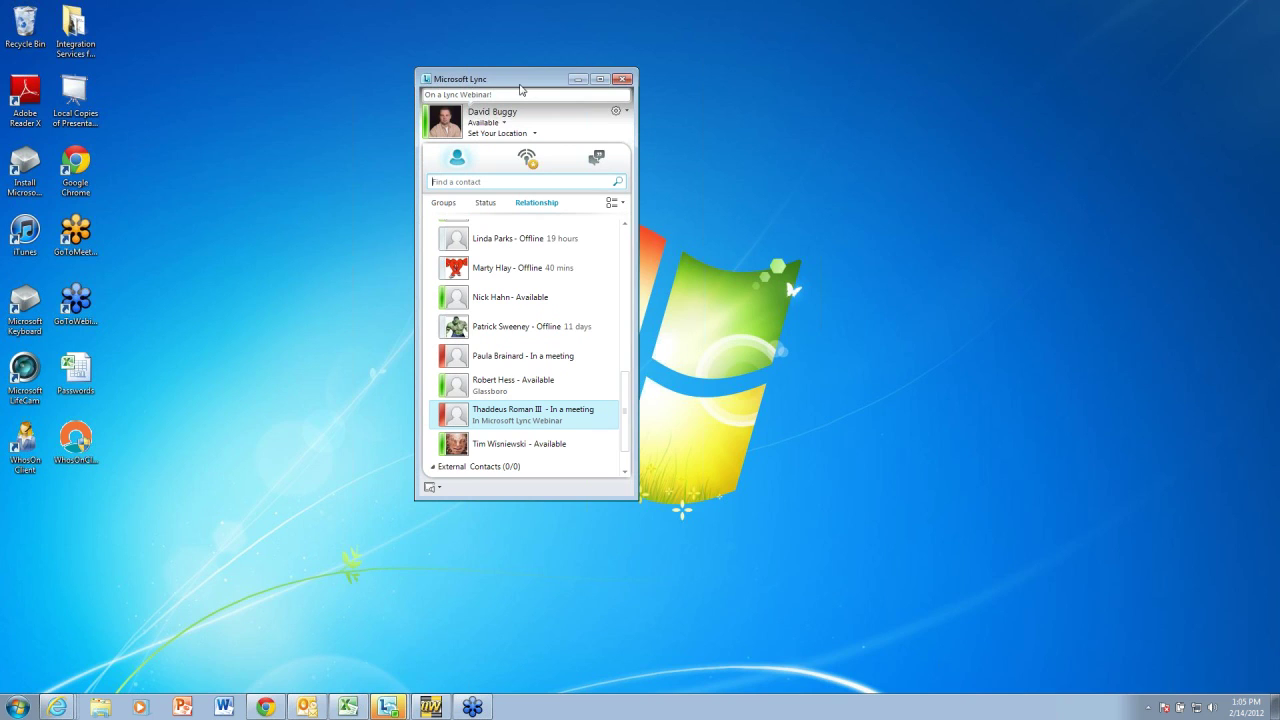
scroll(505, 262, "down", 1)
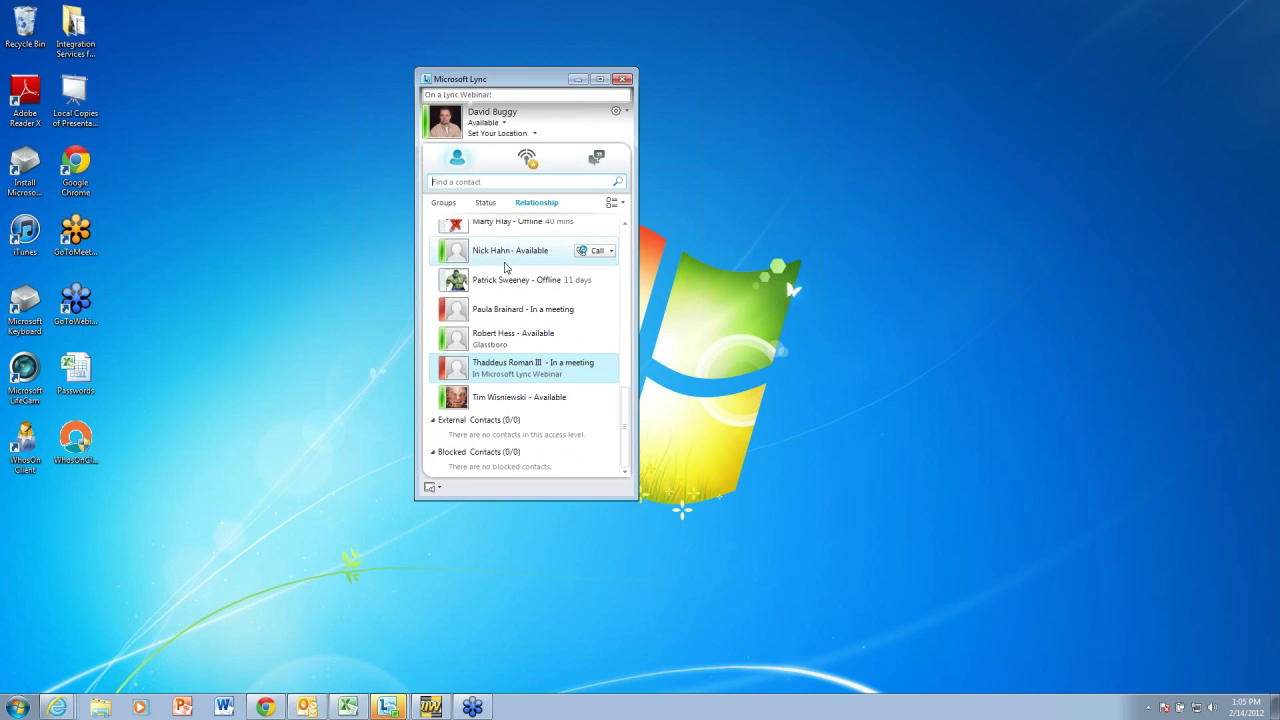
scroll(505, 262, "up", 4)
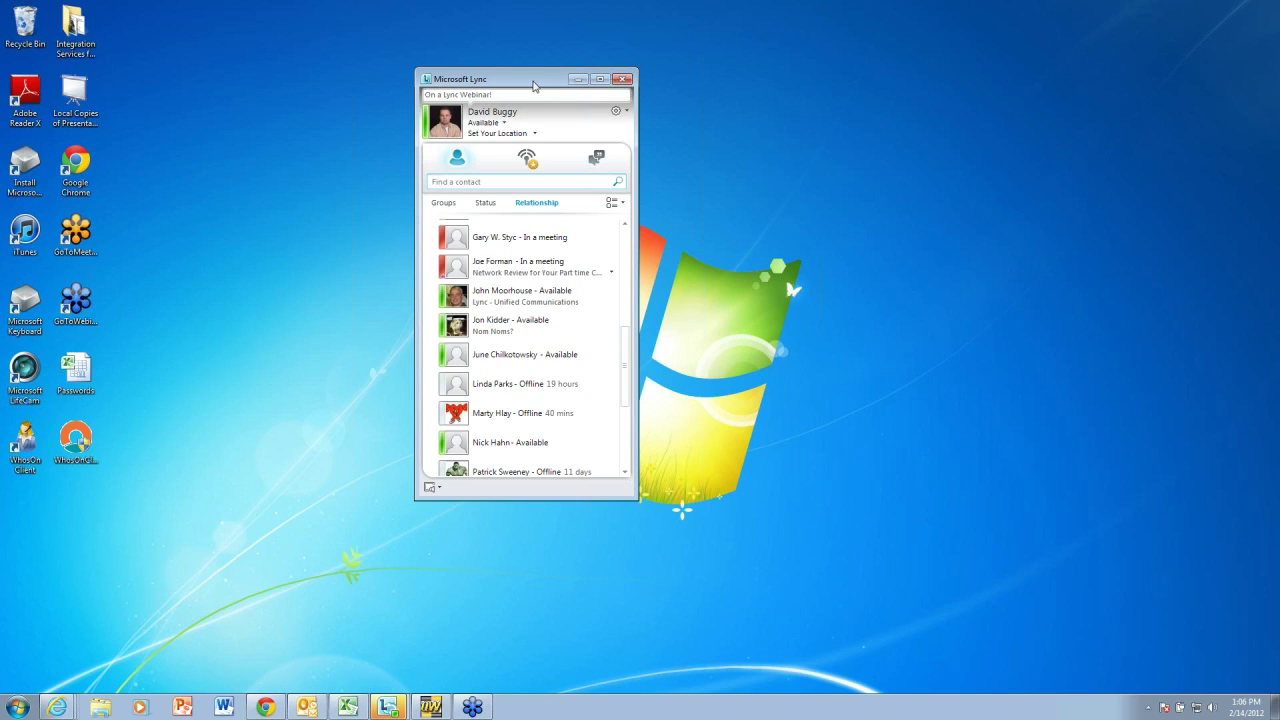
left_click_drag(533, 85, 505, 78)
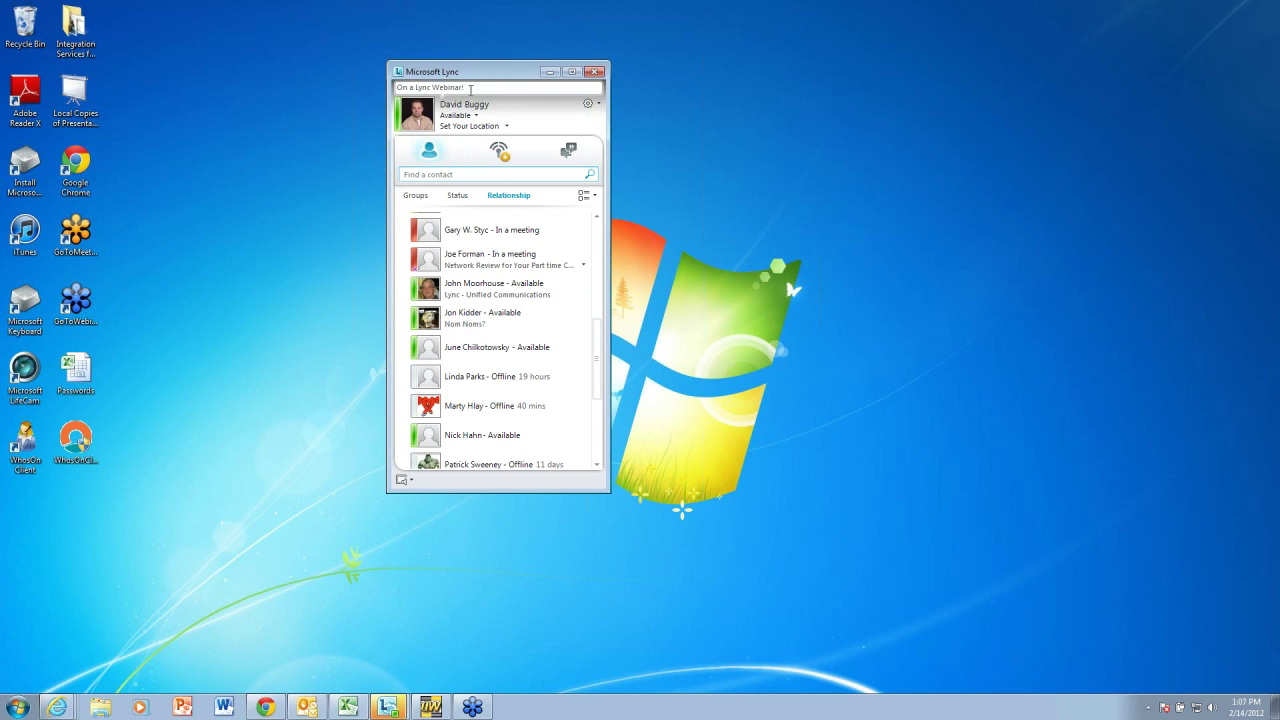
Start editing the 'On a Lync Webinar!' personal note
left_click(471, 88)
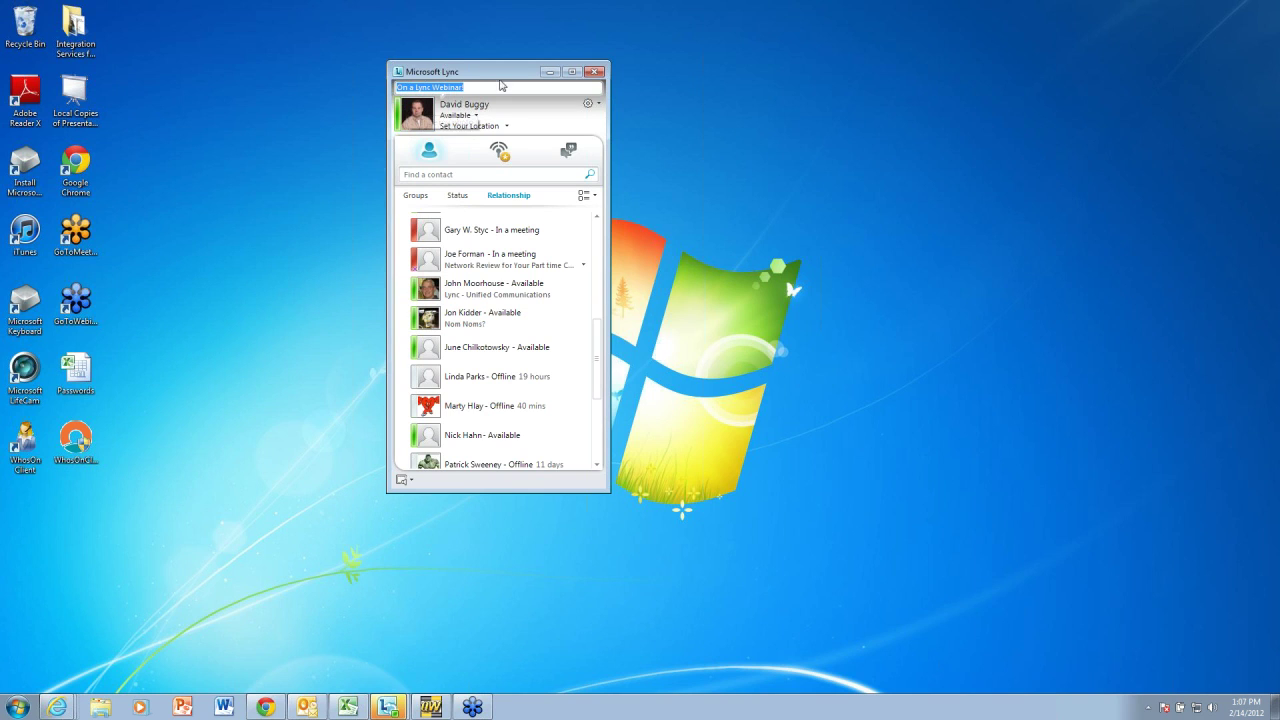
Raise the Lync window slightly and scroll through the relationship-grouped contact list
left_click_drag(510, 78, 505, 65)
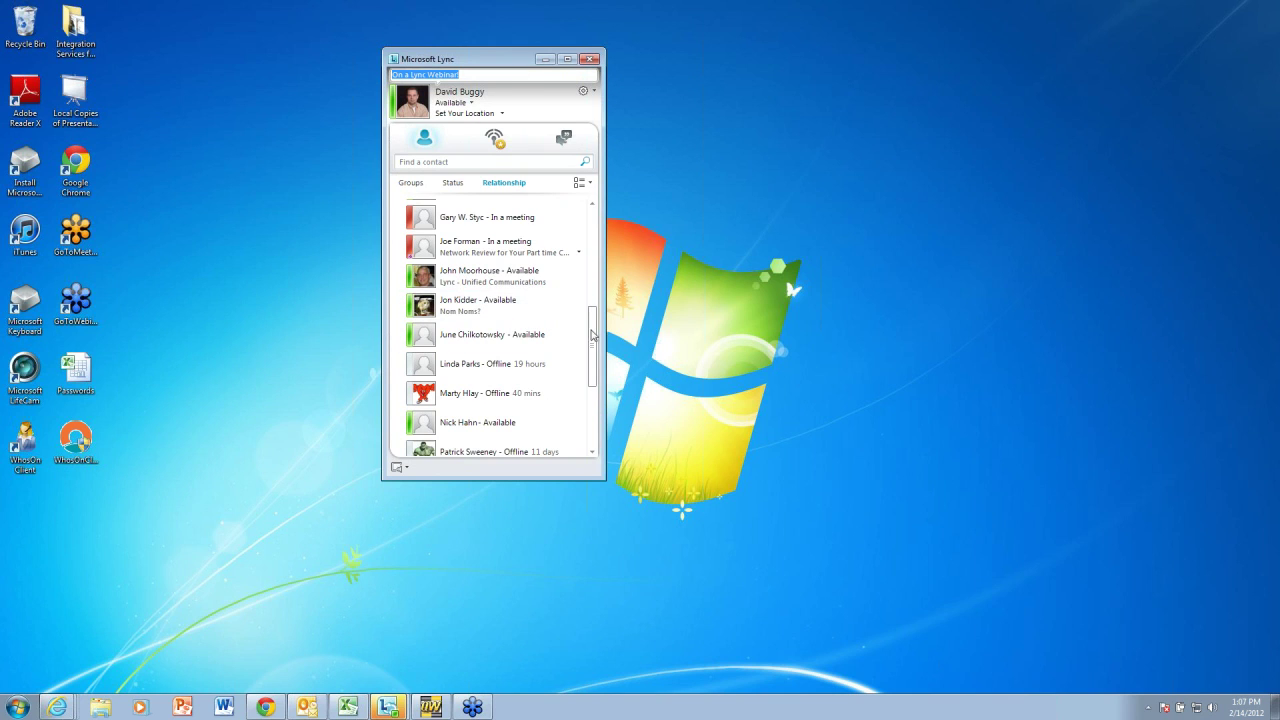
left_click_drag(594, 338, 593, 330)
mouse_move(505, 260)
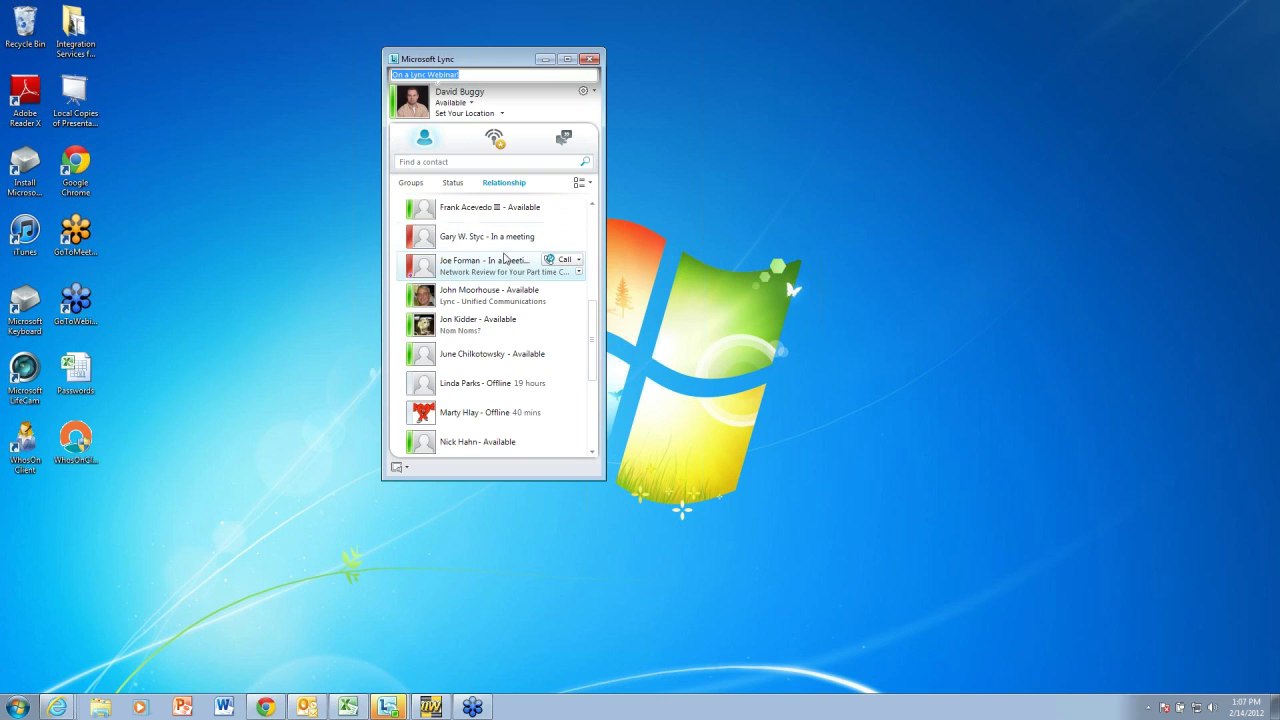
mouse_move(495, 210)
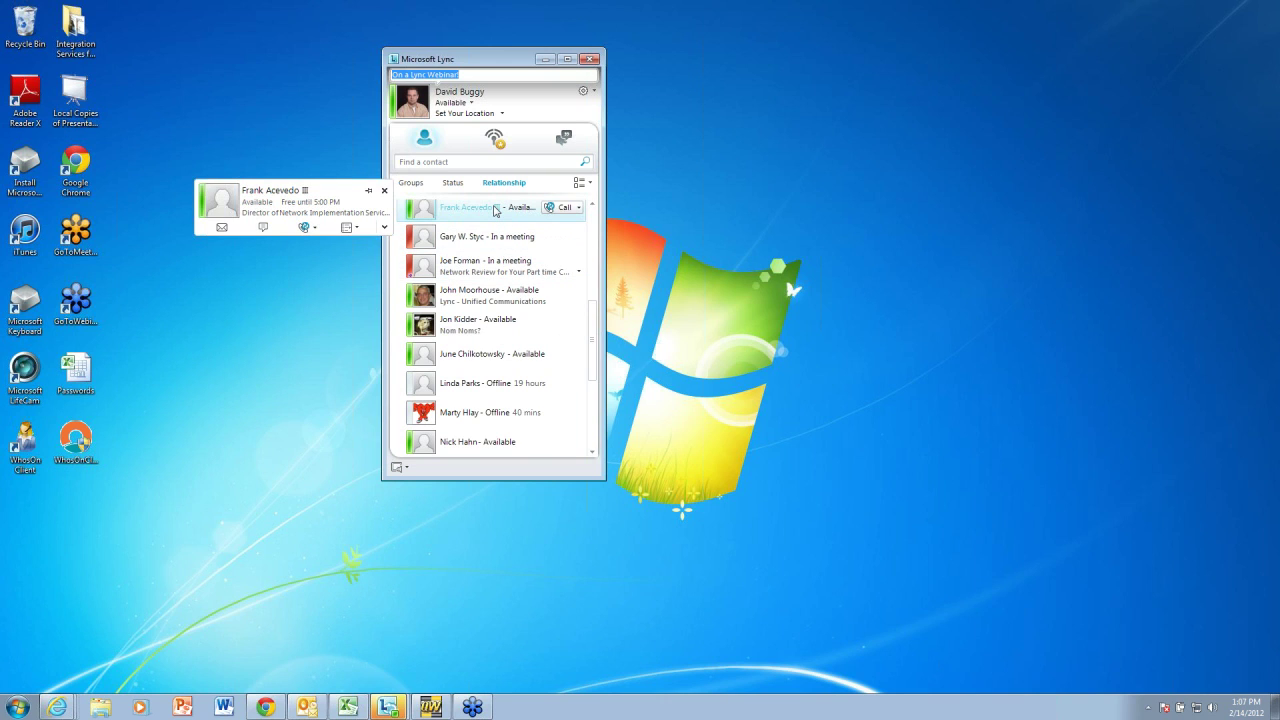
left_click_drag(594, 330, 595, 400)
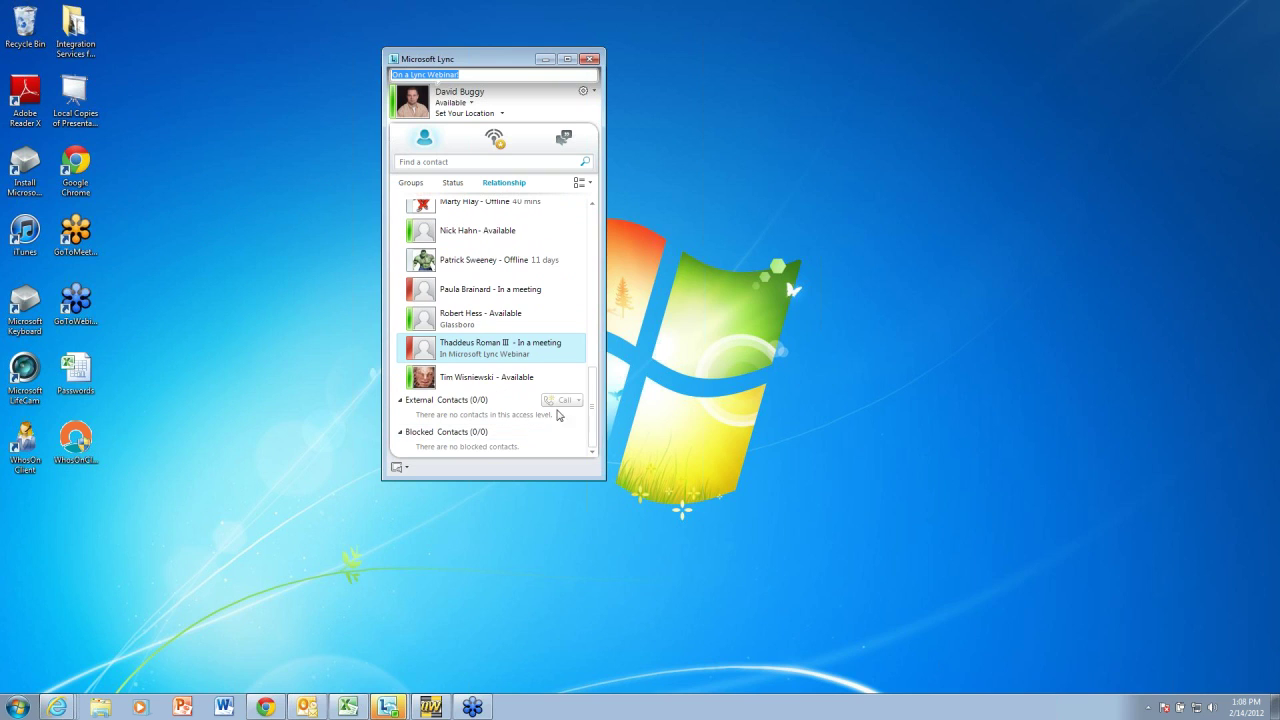
left_click_drag(593, 395, 595, 222)
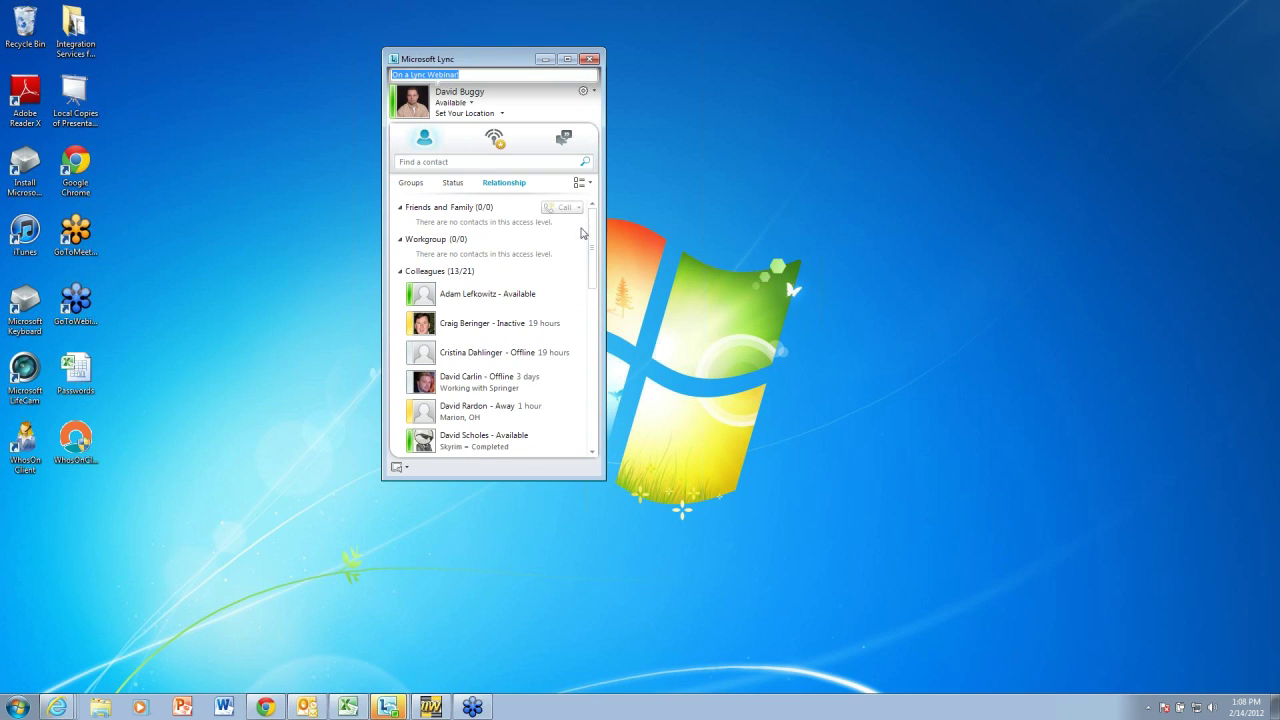
scroll(561, 214, "down", 3)
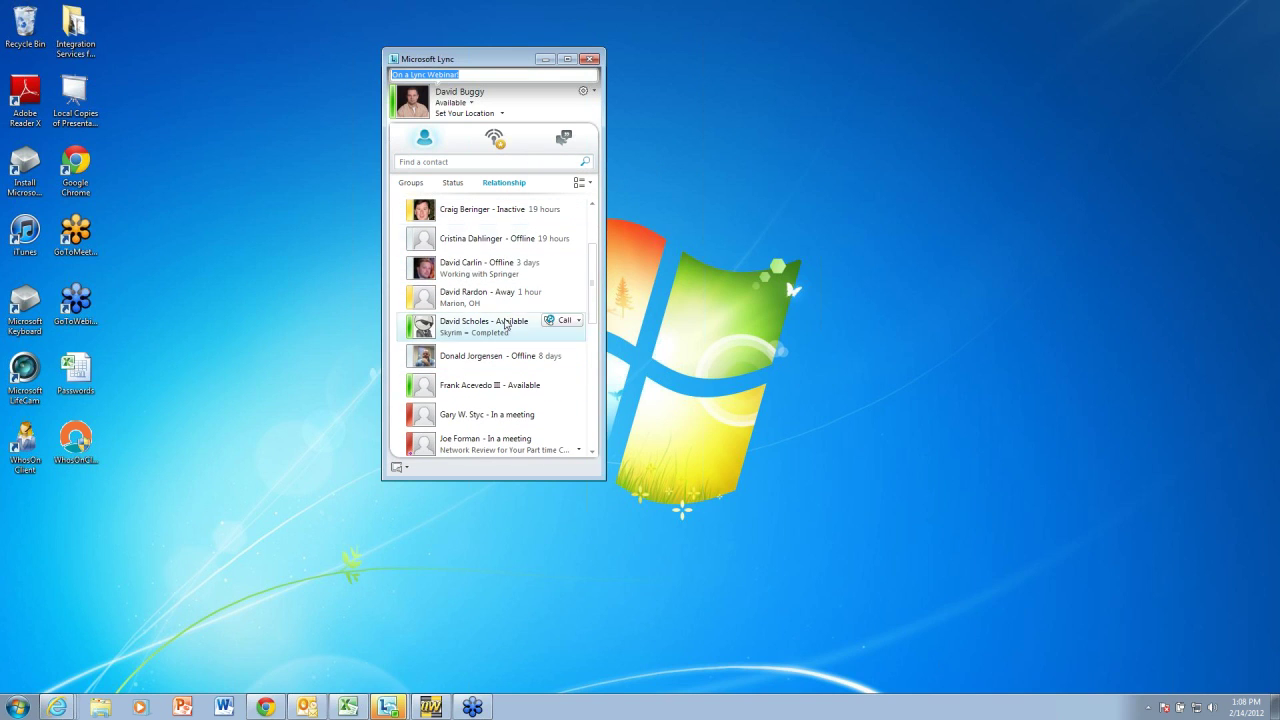
Select and deselect the 'On a Lync Webinar!' note text, leaving it unchanged, then open the presence list
left_click(462, 74)
left_click_drag(458, 74, 404, 78)
key("End")
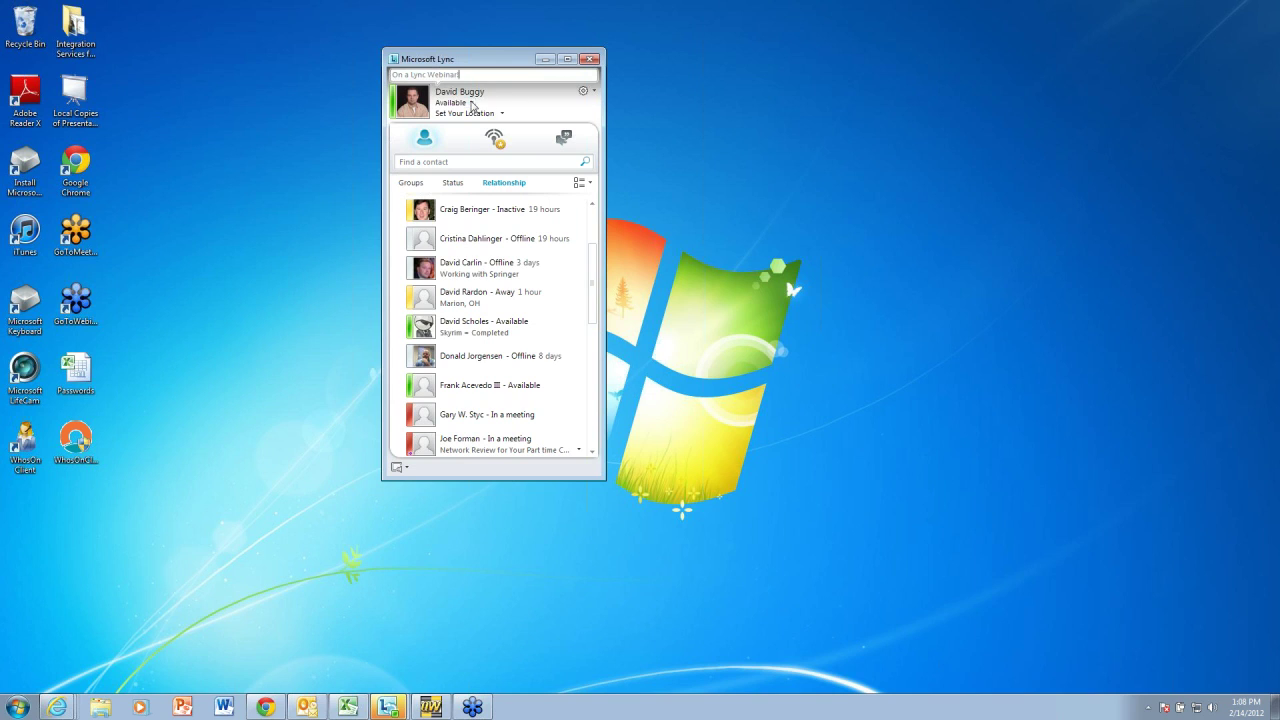
left_click(467, 104)
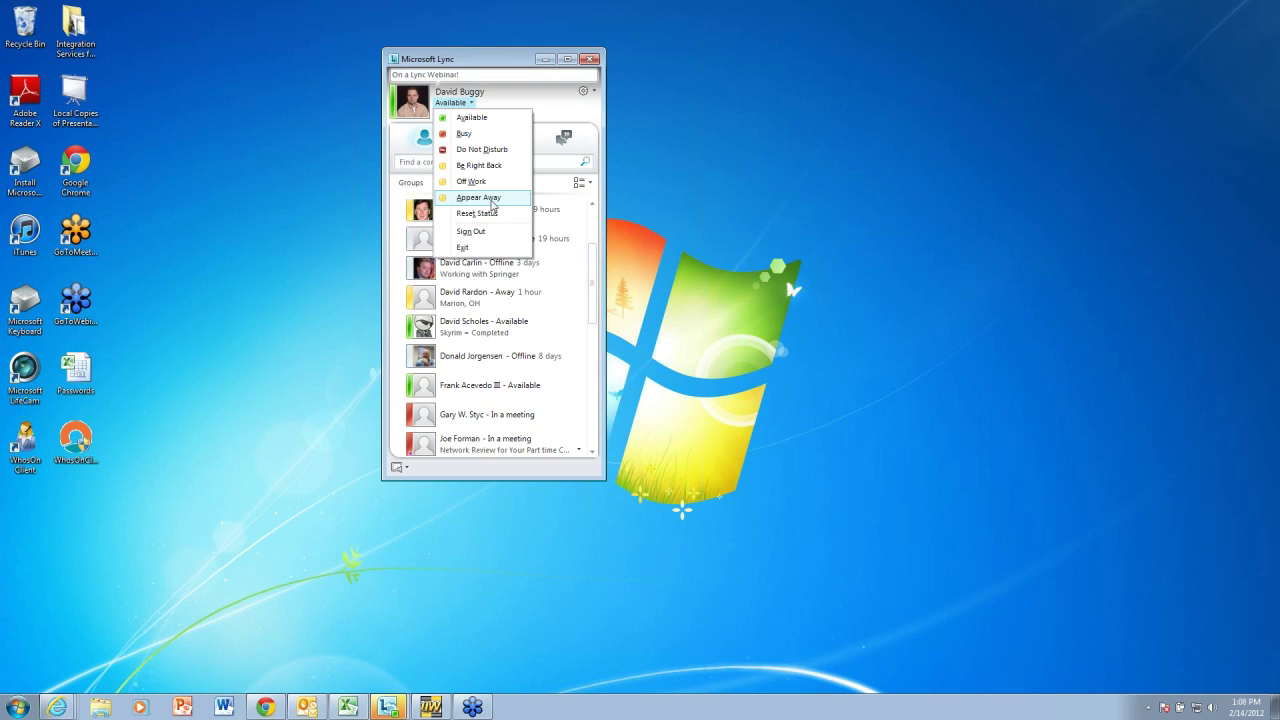
left_click(514, 72)
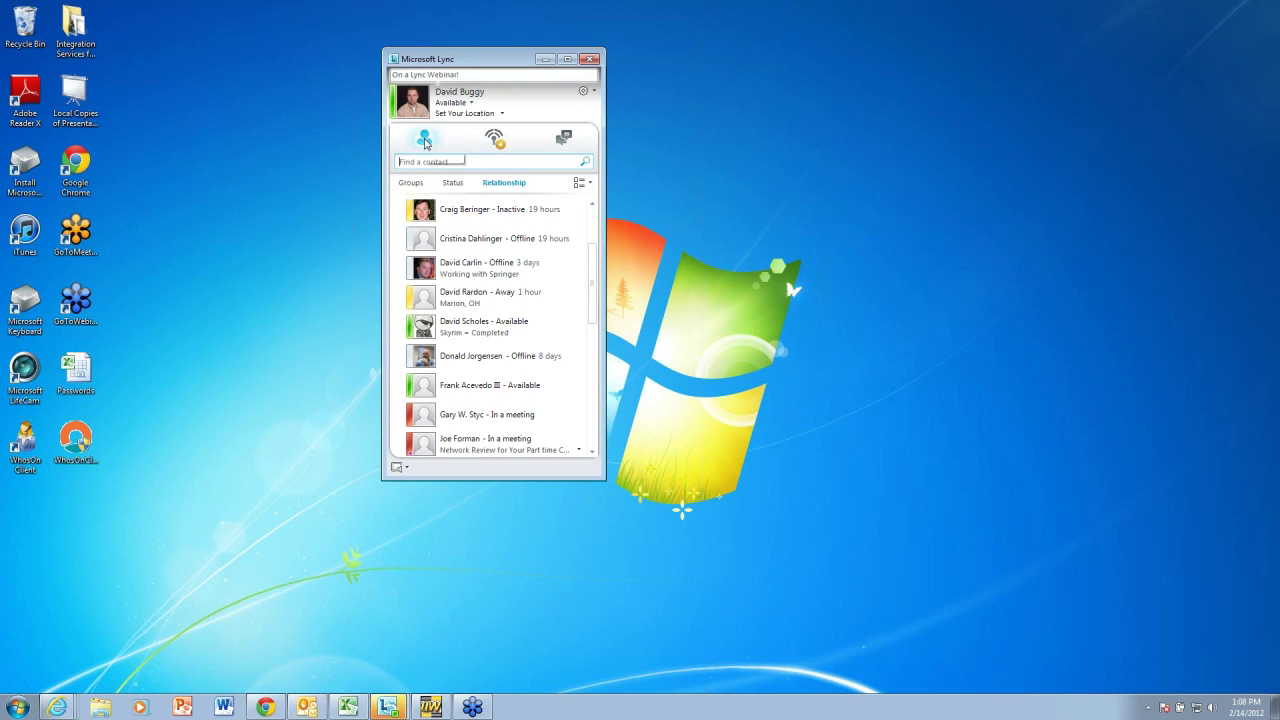
left_click(497, 140)
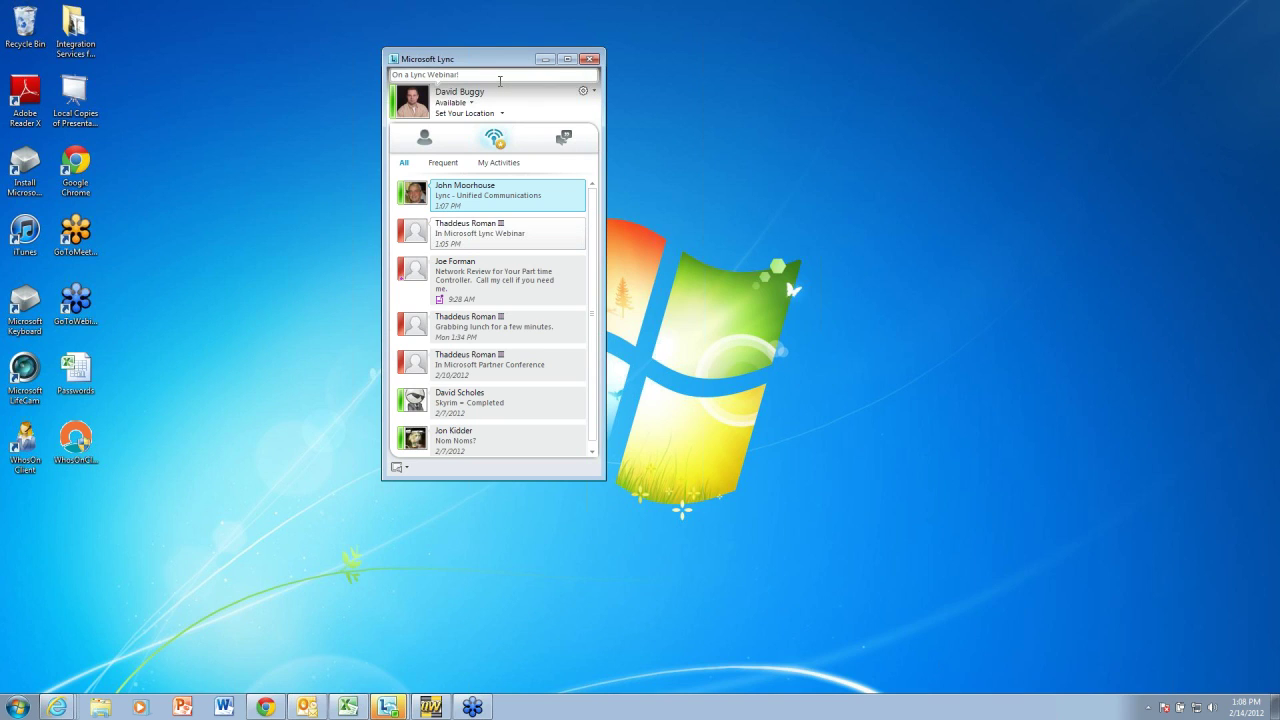
Bring up contact cards from activity feed entries, then switch to the conversation history
mouse_move(459, 192)
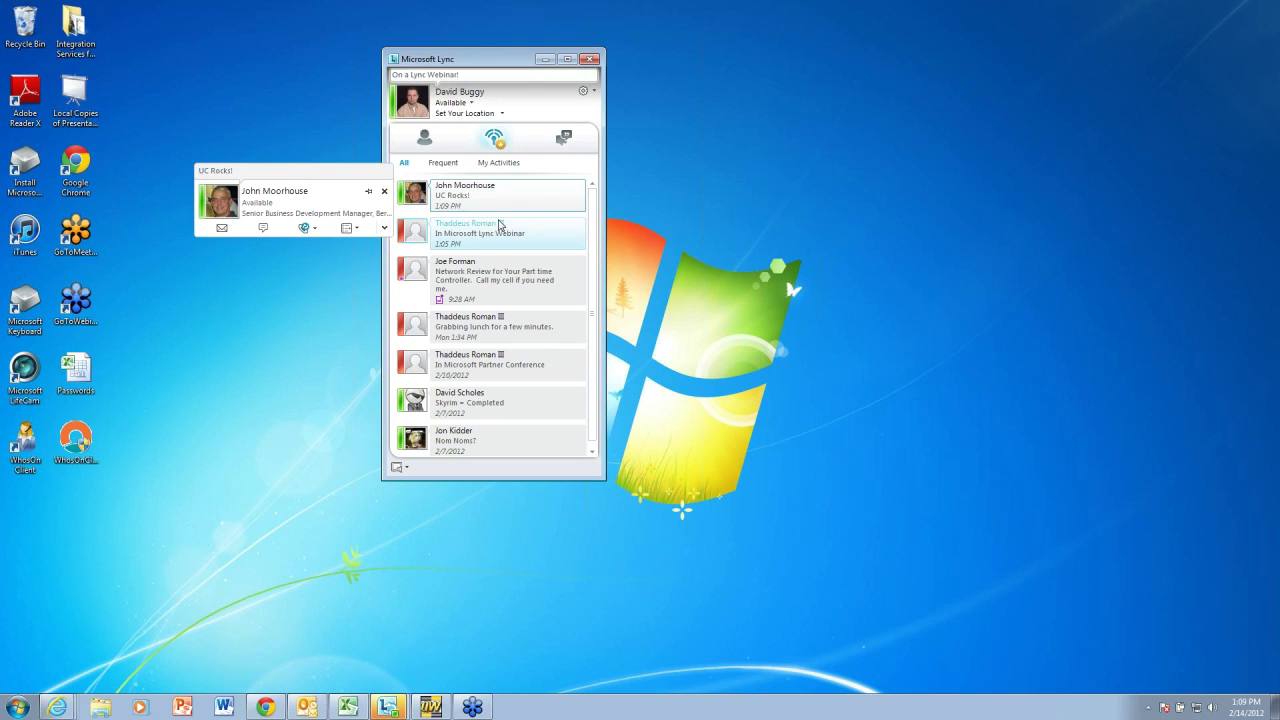
mouse_move(484, 236)
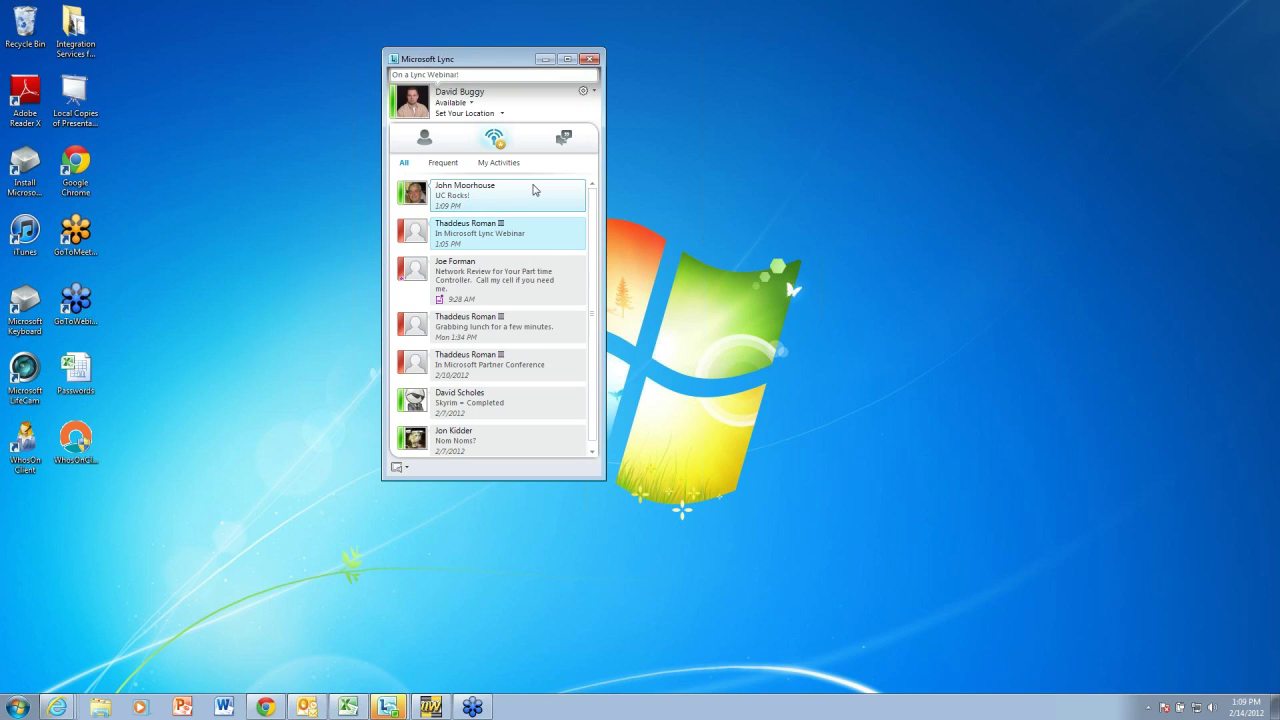
left_click(564, 137)
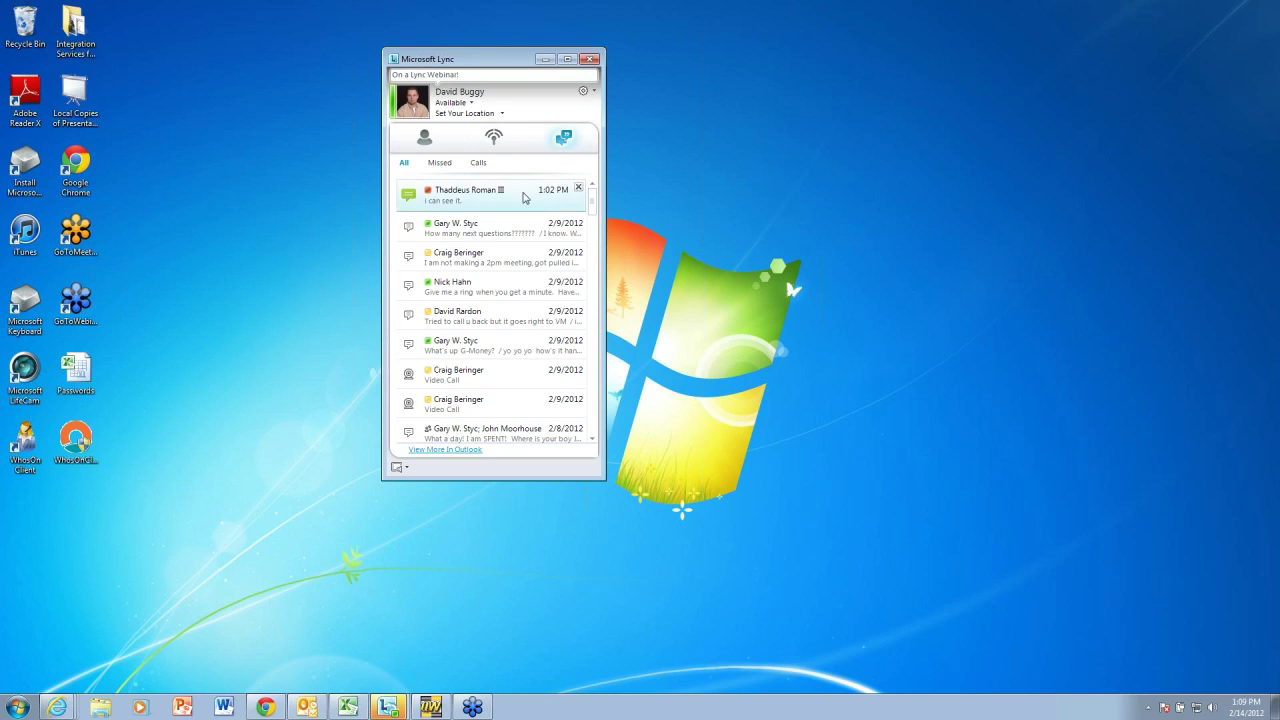
Review the conversation history entries, with the newest instant message at 1:02 PM
mouse_move(549, 221)
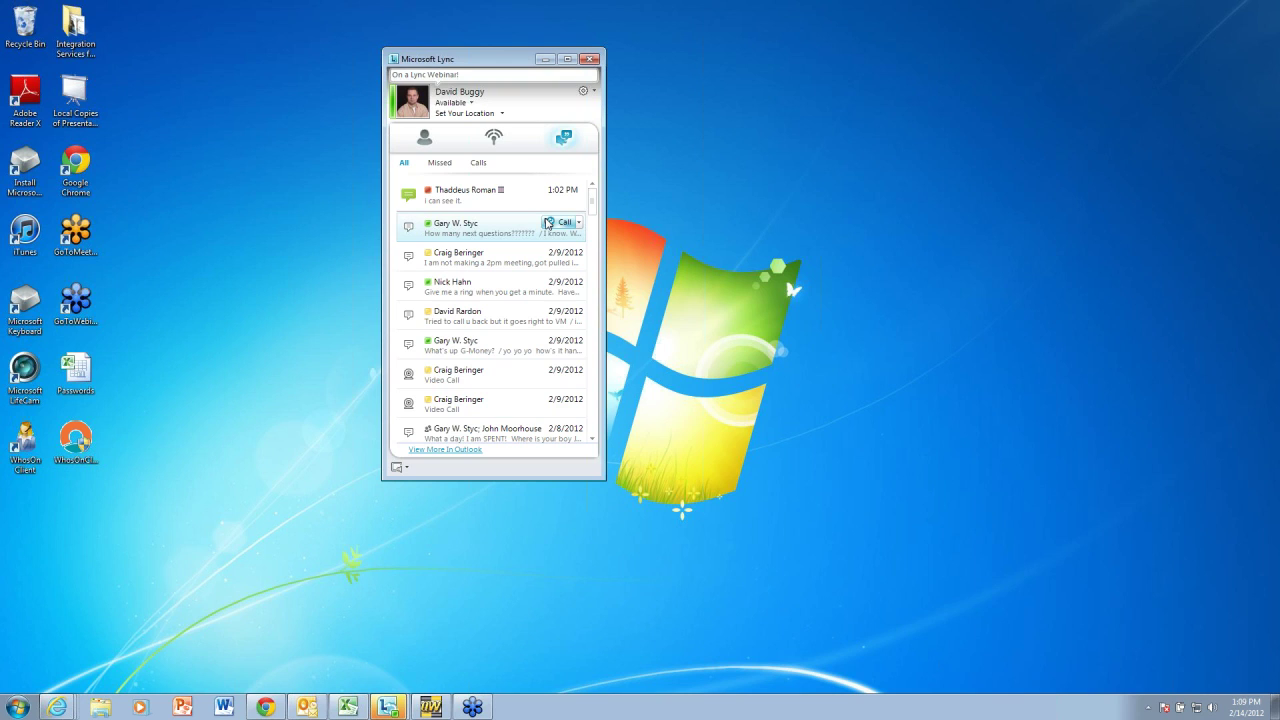
Return to the relationship-grouped contacts and open, then dismiss, the UC Rocks! contact's calling options
left_click(426, 138)
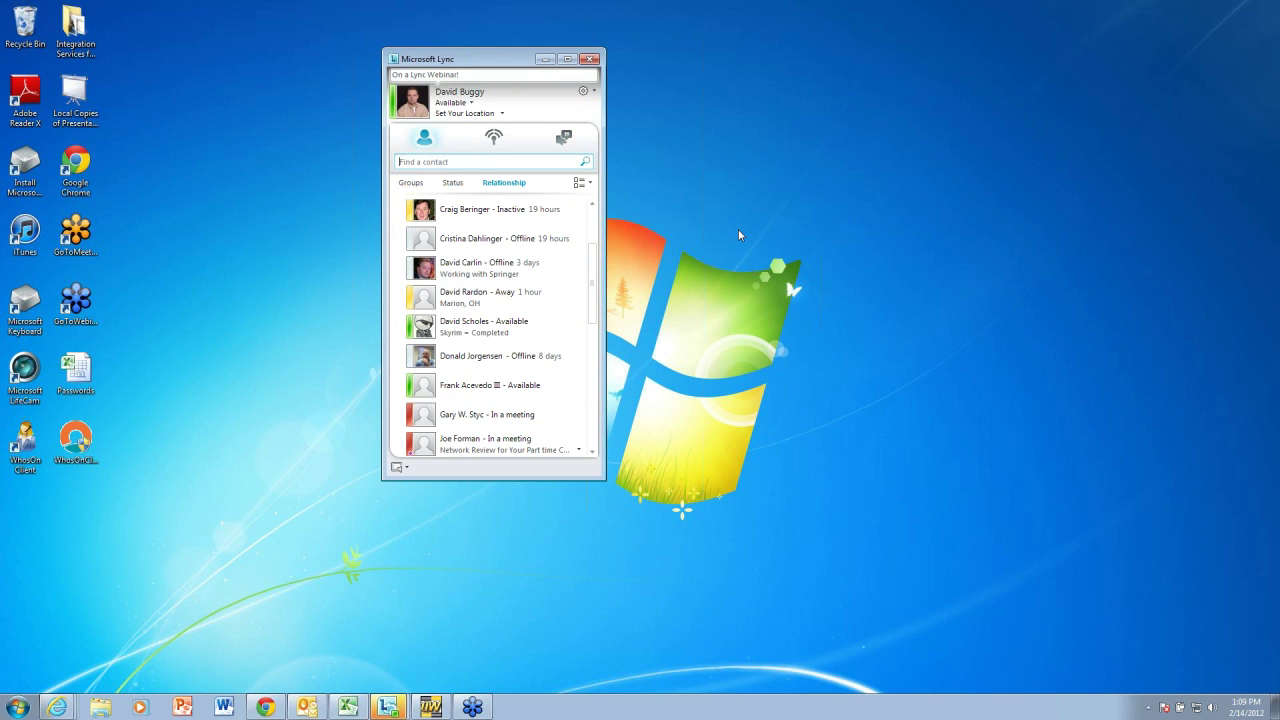
scroll(593, 236, "up", 3)
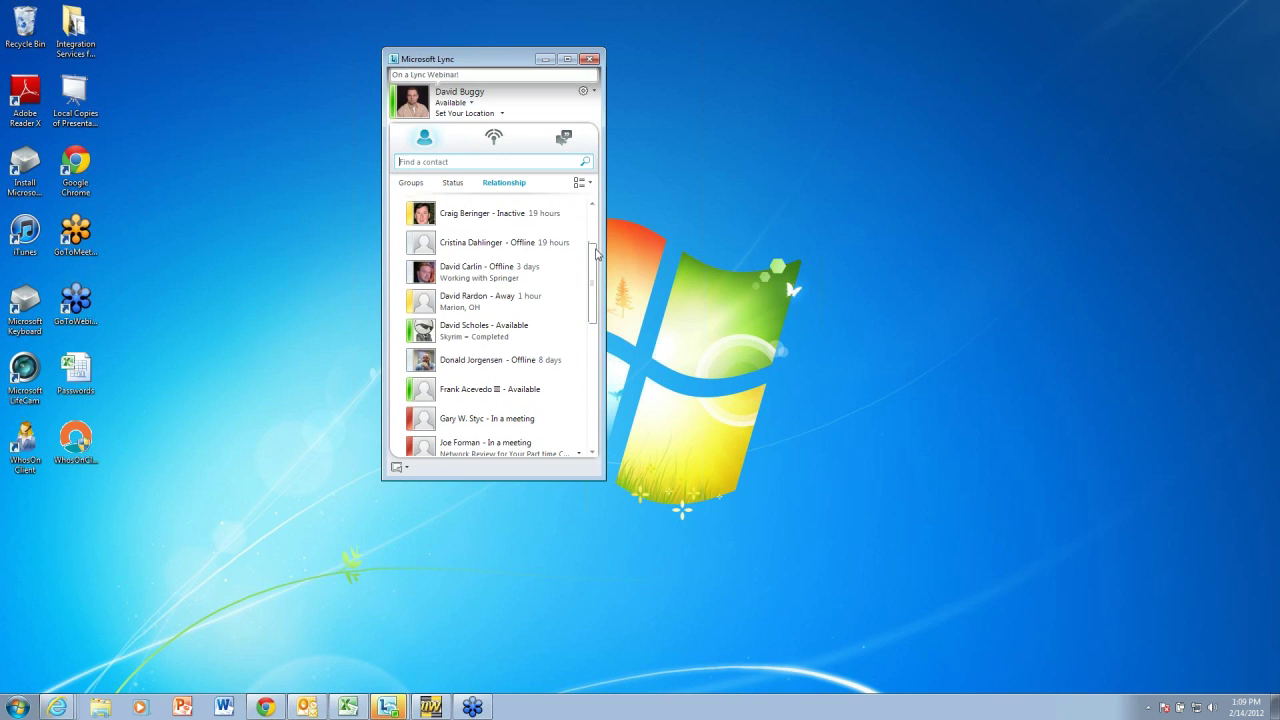
scroll(593, 236, "up", 2)
scroll(583, 251, "down", 4)
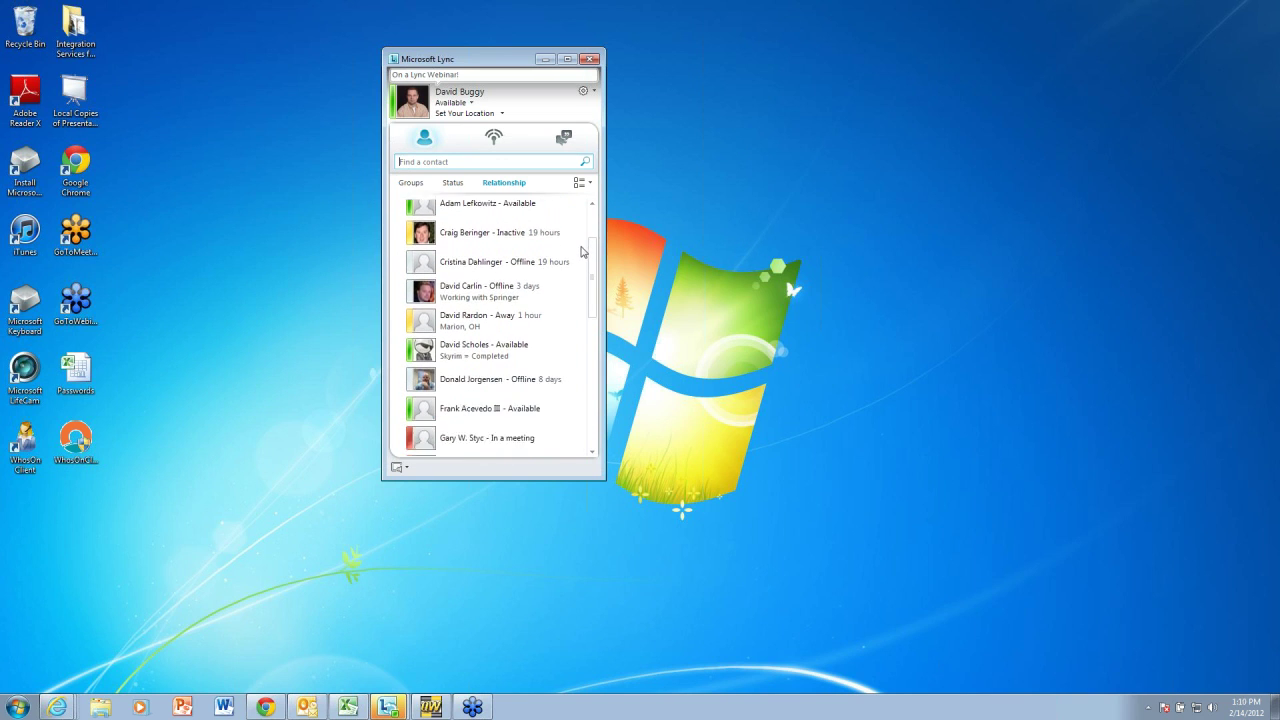
scroll(583, 260, "down", 5)
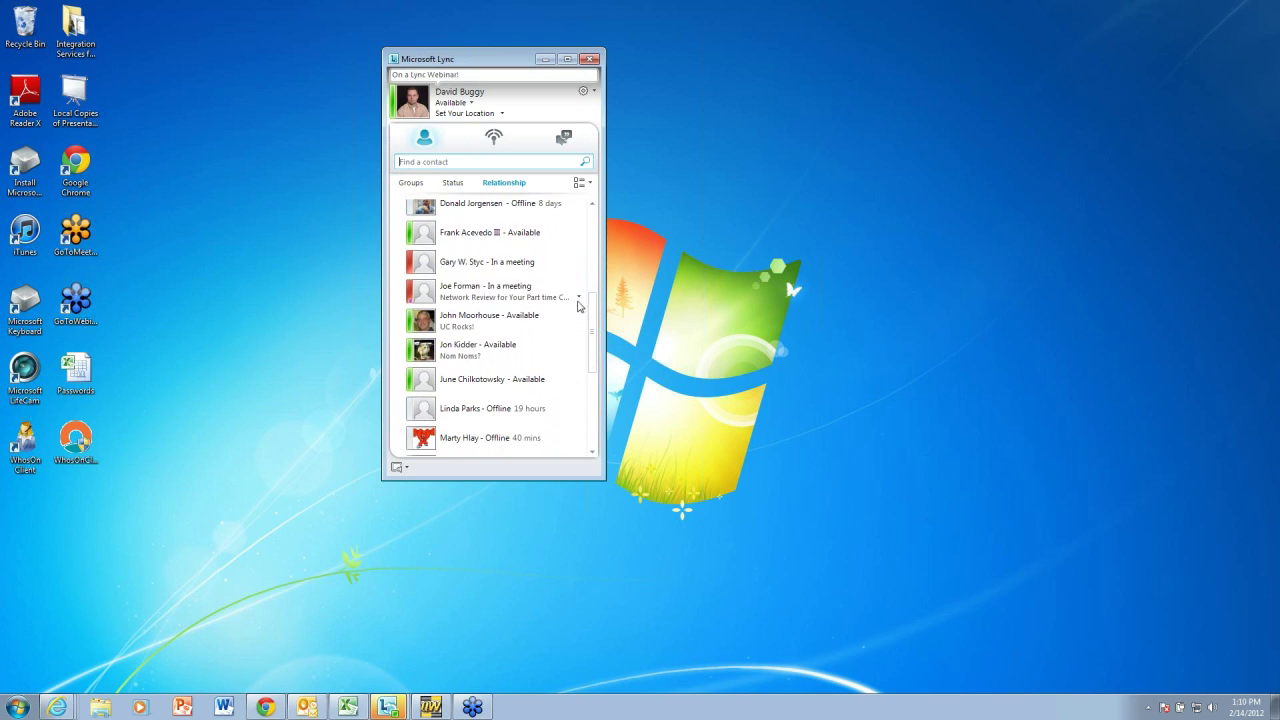
mouse_move(515, 328)
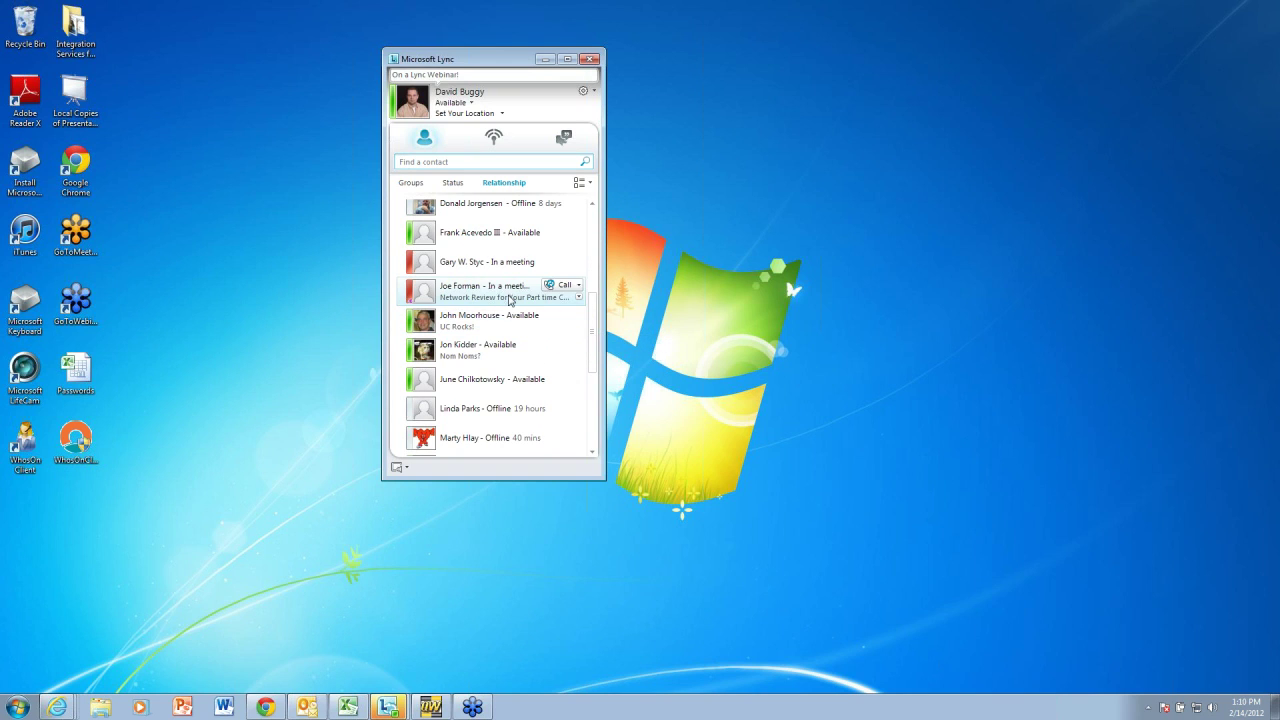
left_click(579, 316)
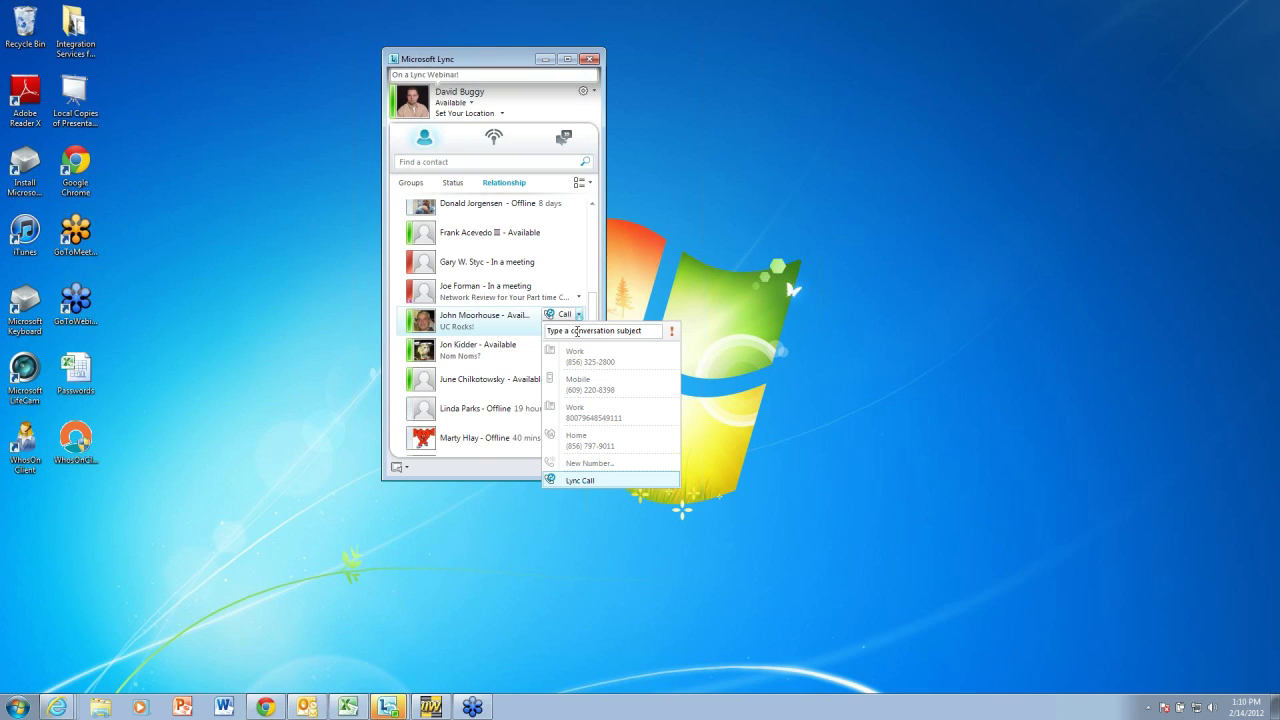
left_click(577, 331)
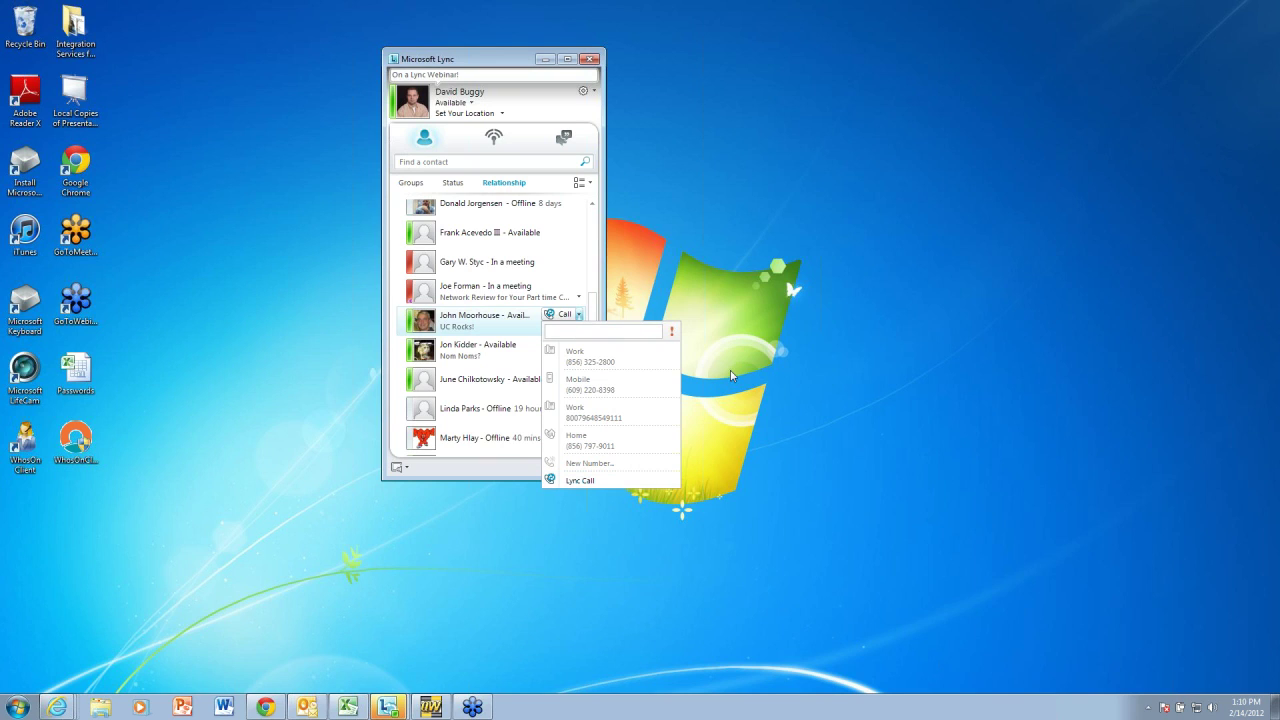
left_click(497, 325)
Open an IM conversation with the UC Rocks! contact and send a greeting message
double_click(498, 328)
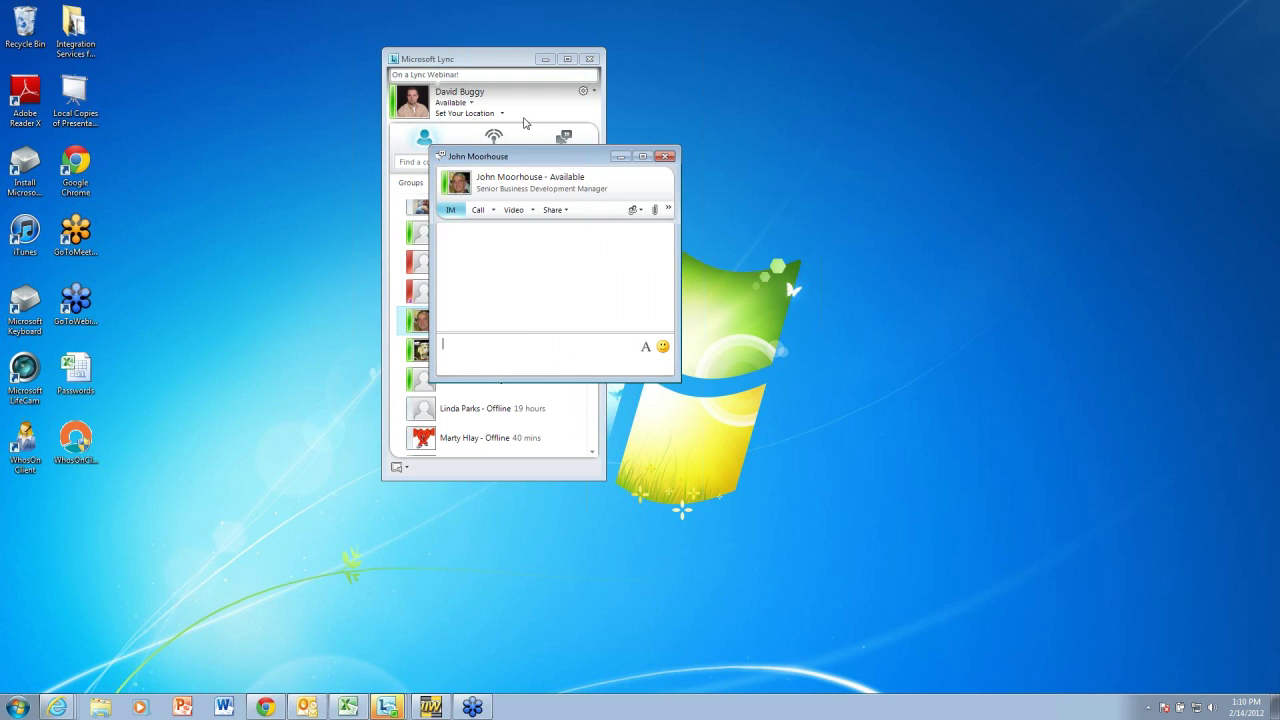
type("Hi John!")
key("Return")
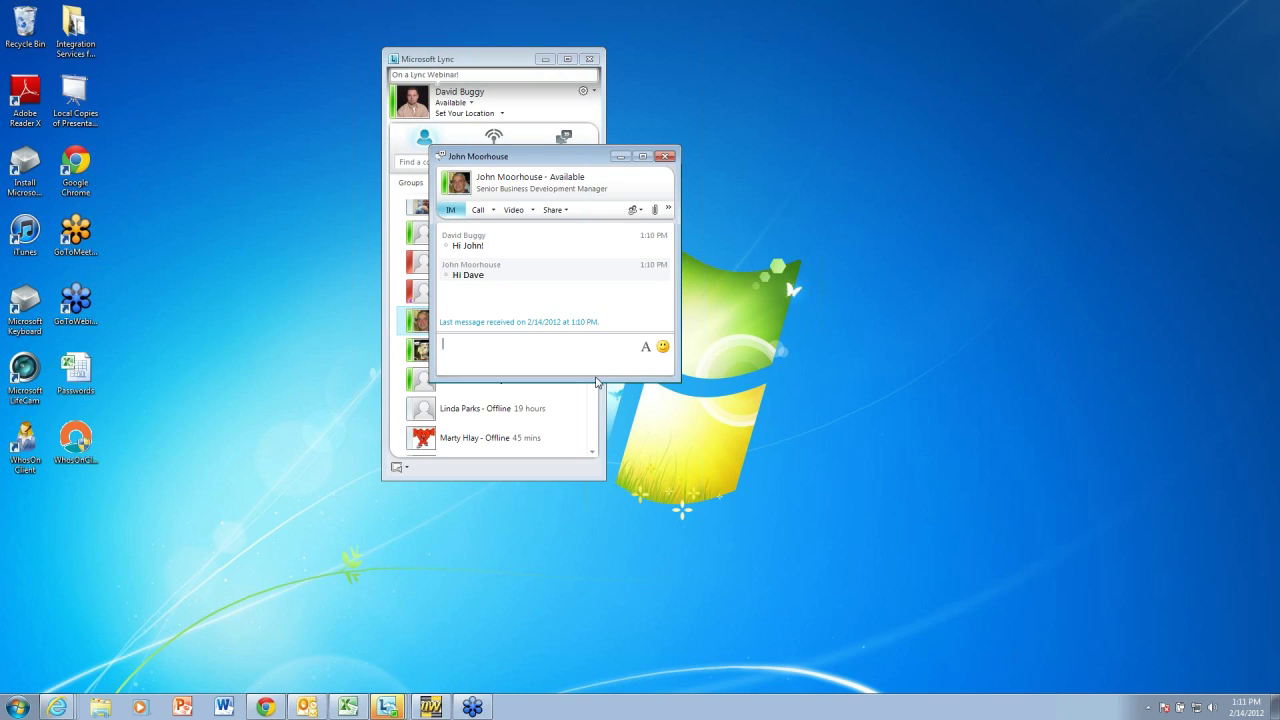
Invite the contact attending the Lync webinar into the chat by name, then close the group conversation
left_click(640, 210)
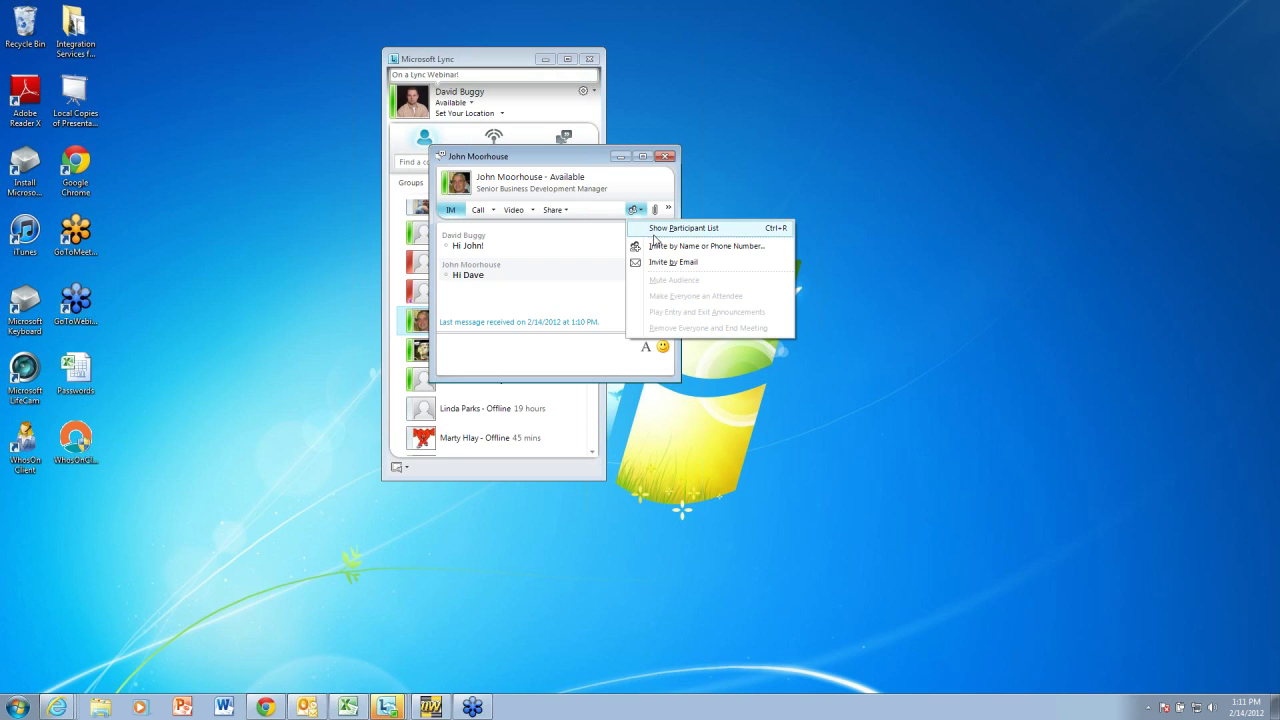
left_click(700, 246)
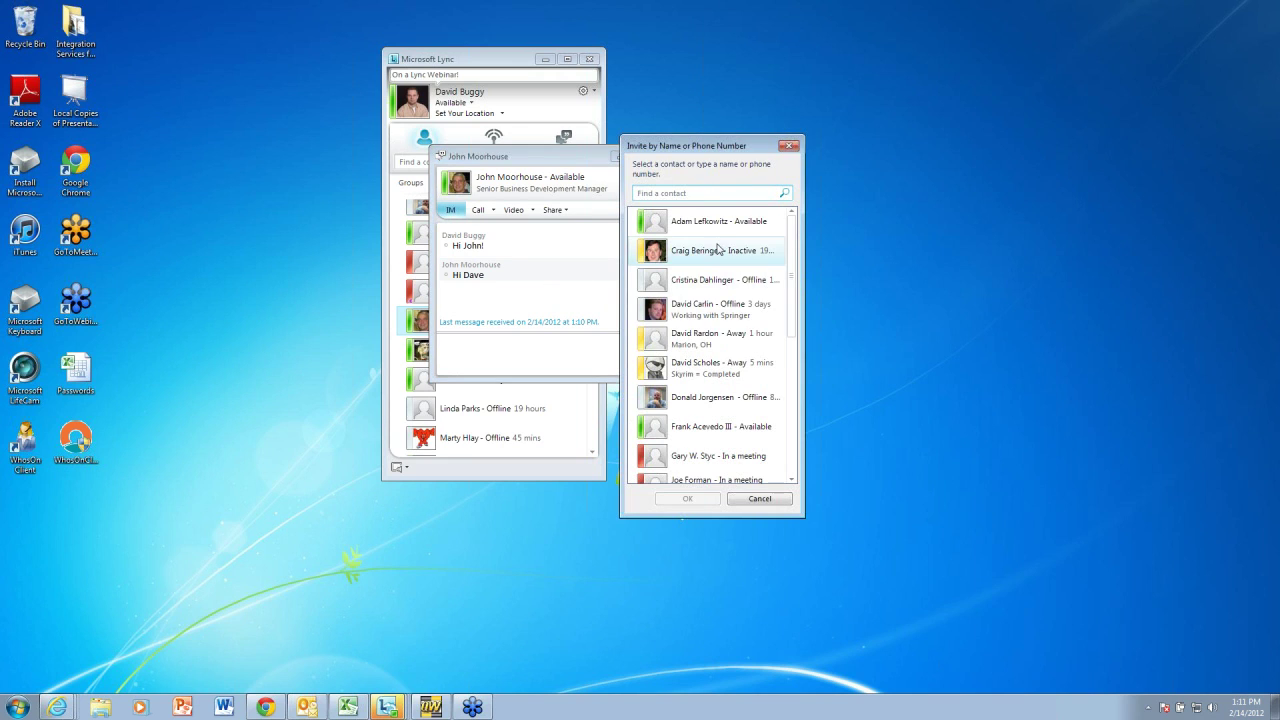
scroll(715, 254, "down", 5)
scroll(715, 256, "down", 6)
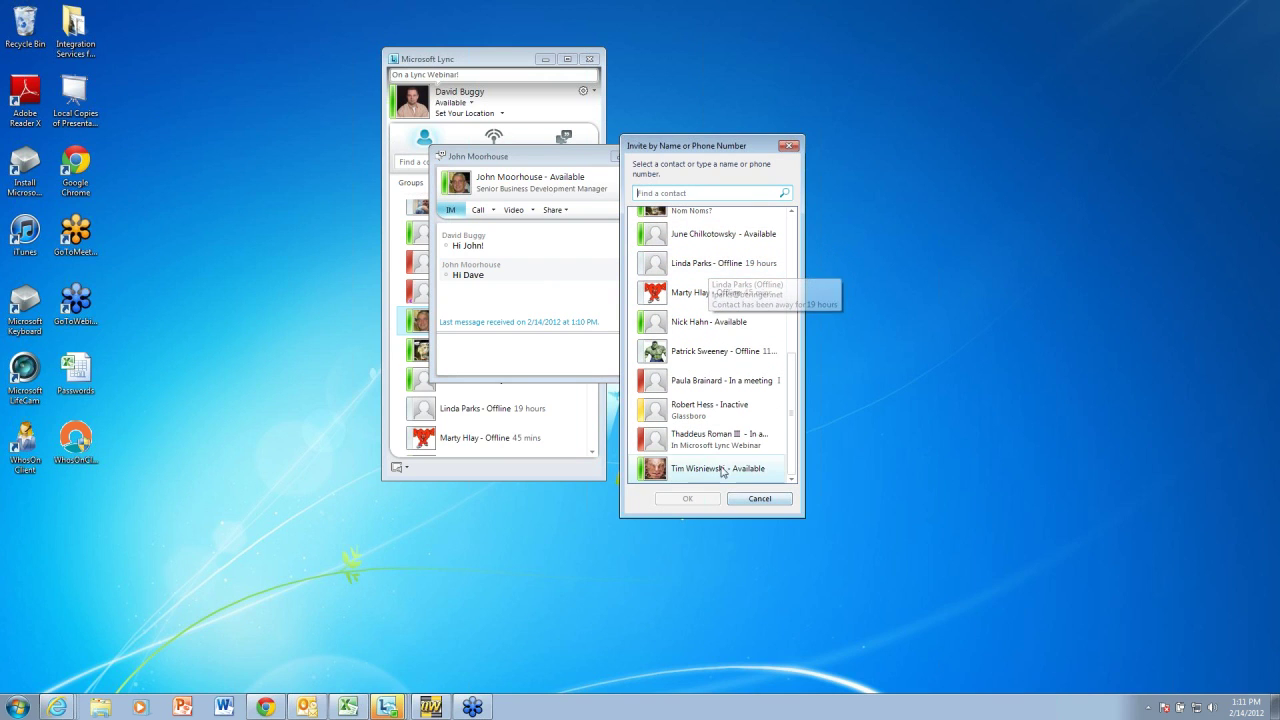
double_click(700, 440)
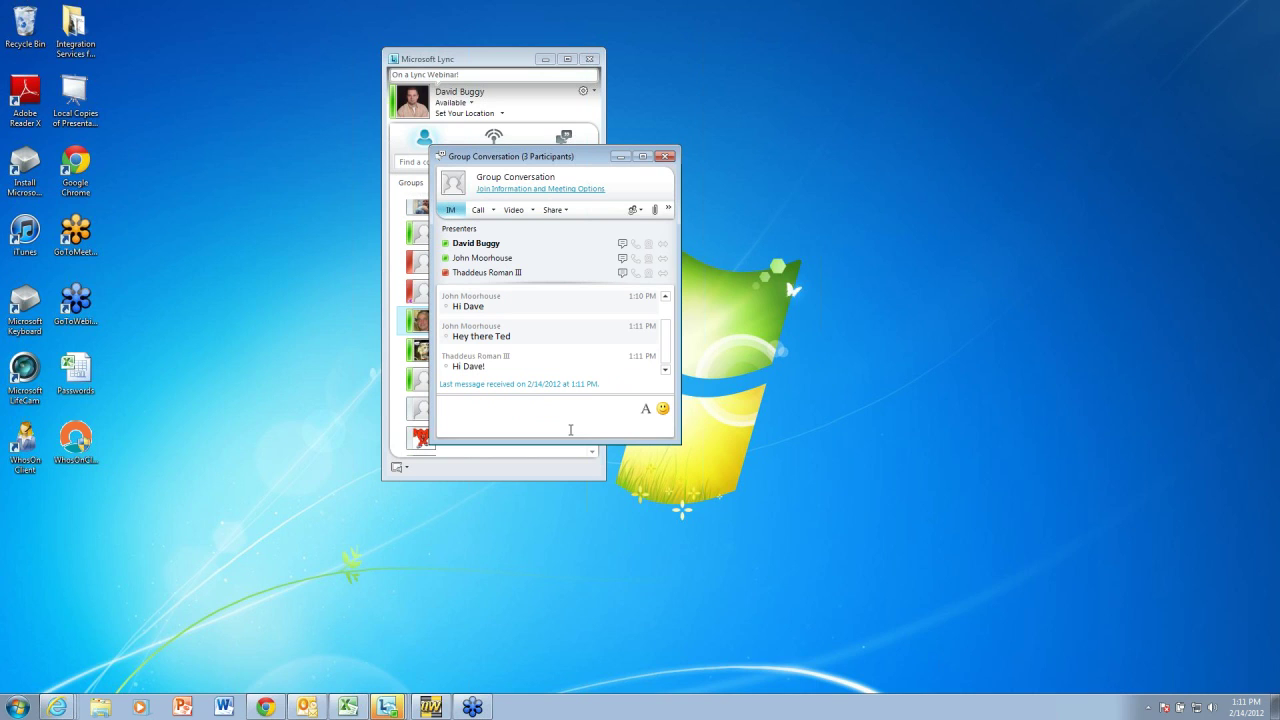
left_click(664, 156)
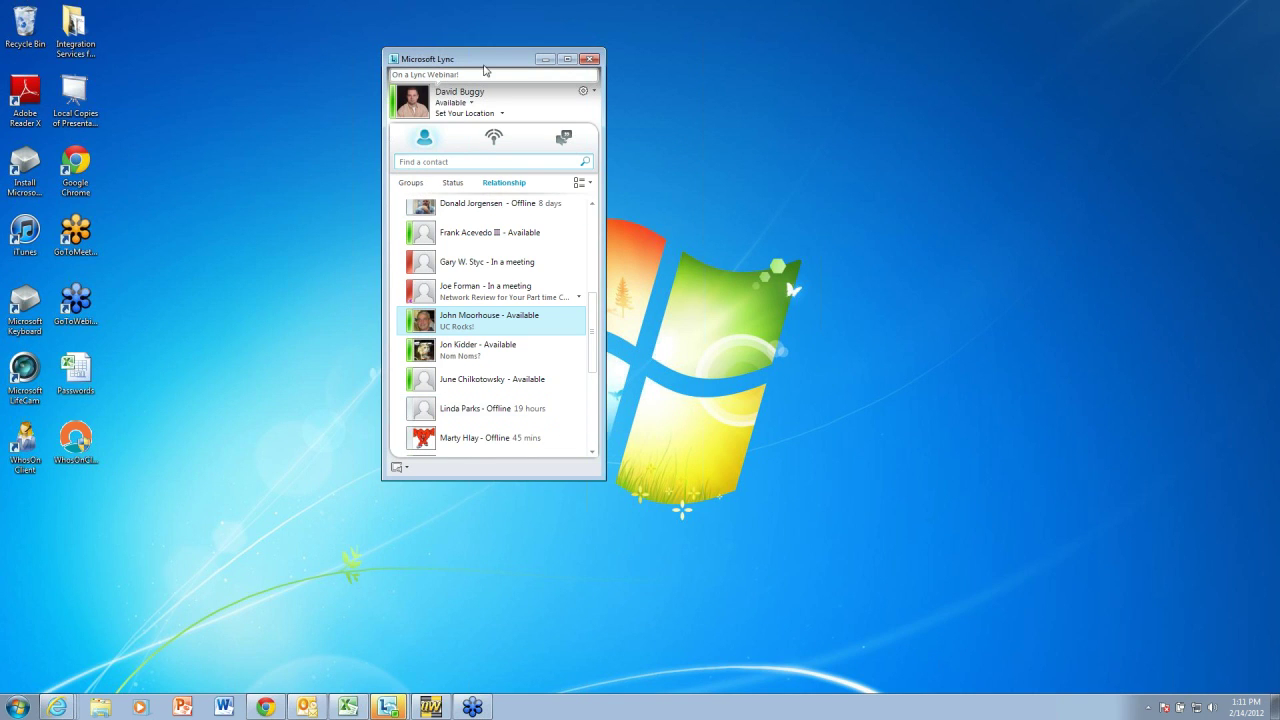
Move the Lync window slightly up and left, and show the UC Rocks! contact's calling options
left_click_drag(480, 64, 455, 46)
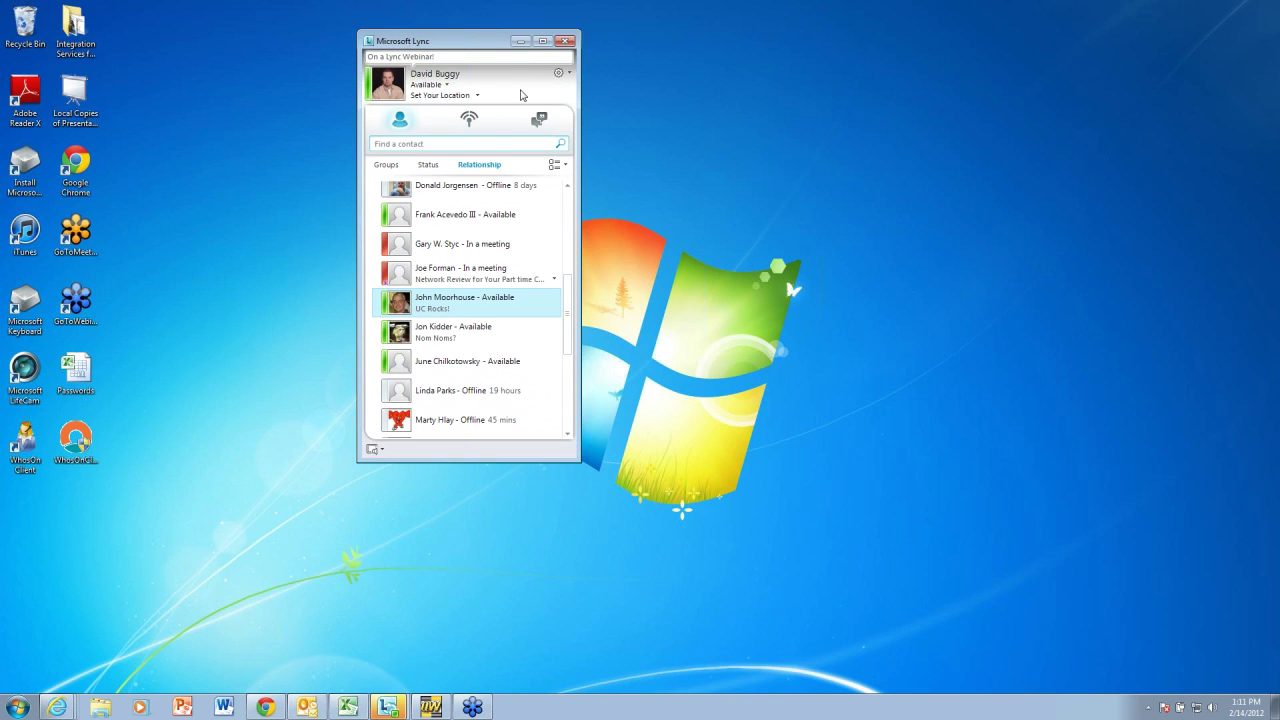
mouse_move(502, 302)
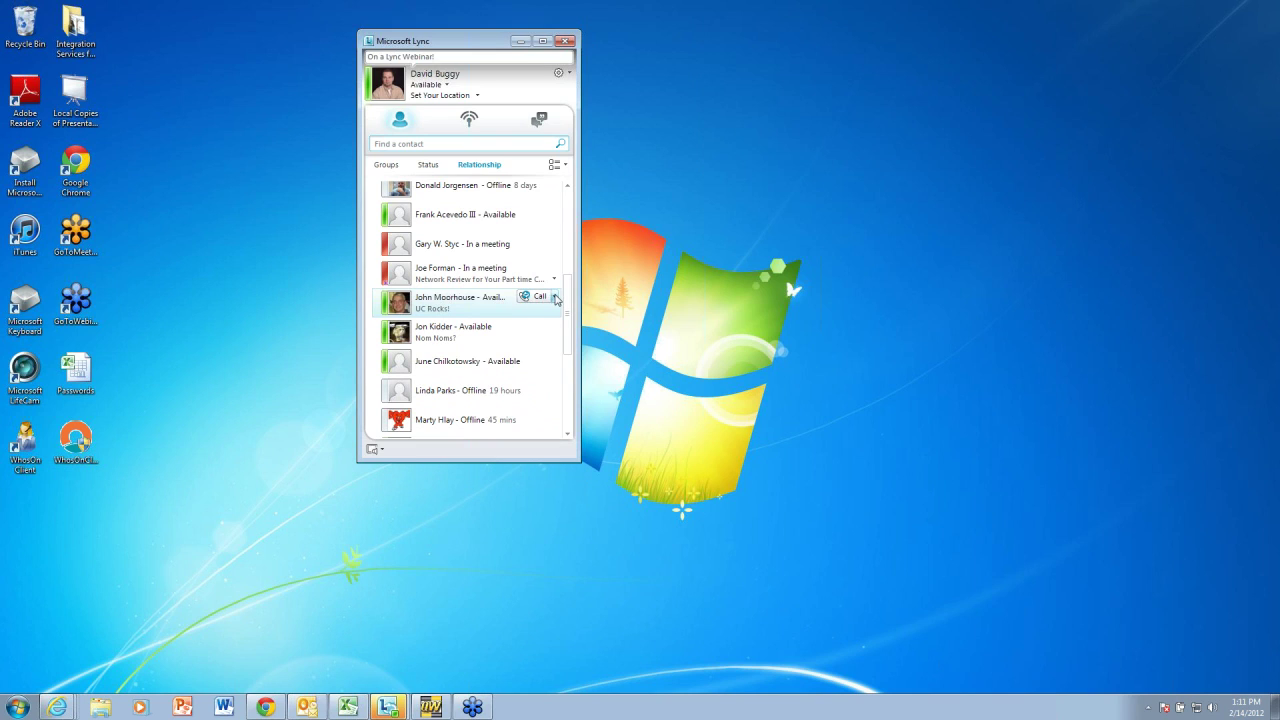
left_click(556, 297)
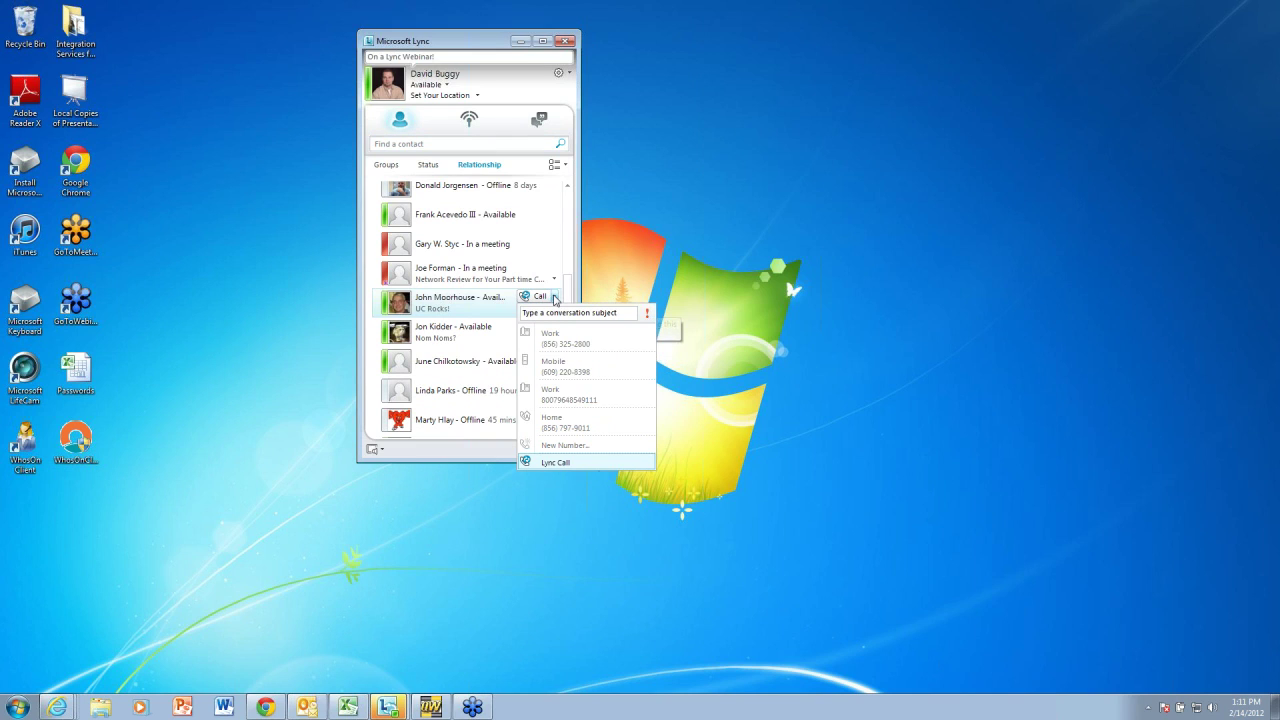
Place a Lync Call to the UC Rocks! contact and check the speaker volume
left_click(551, 464)
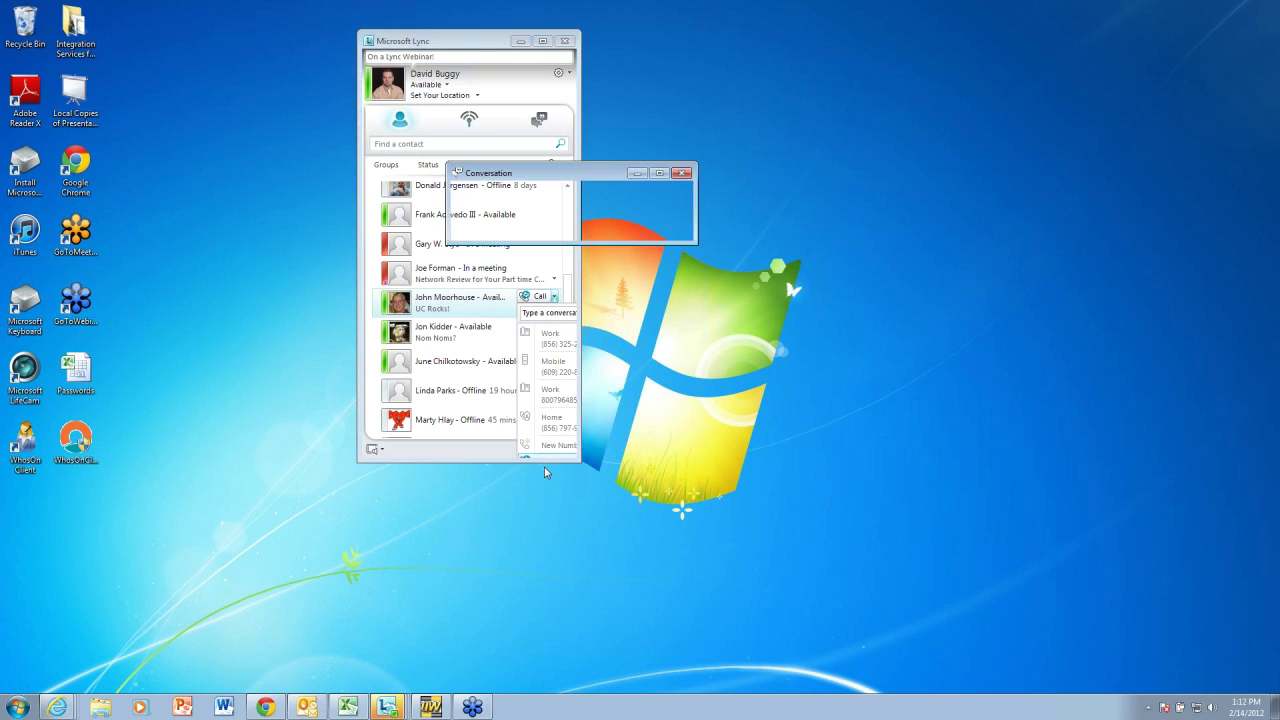
left_click(1212, 707)
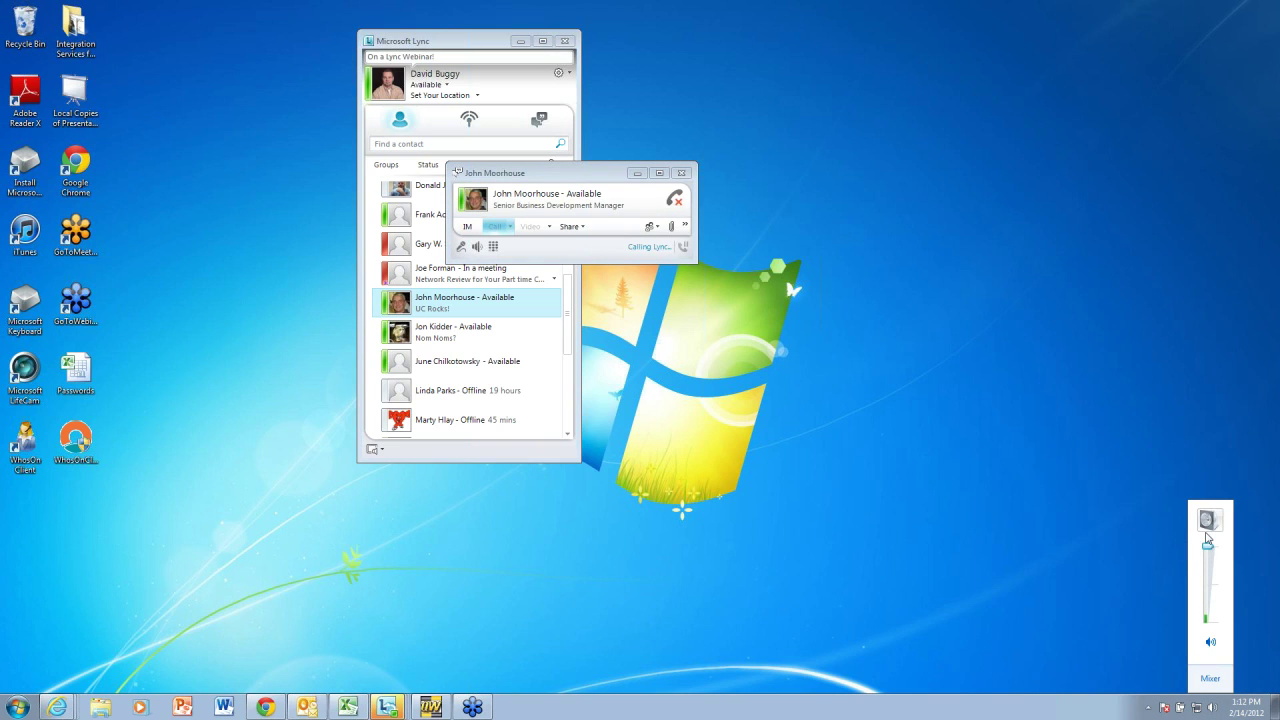